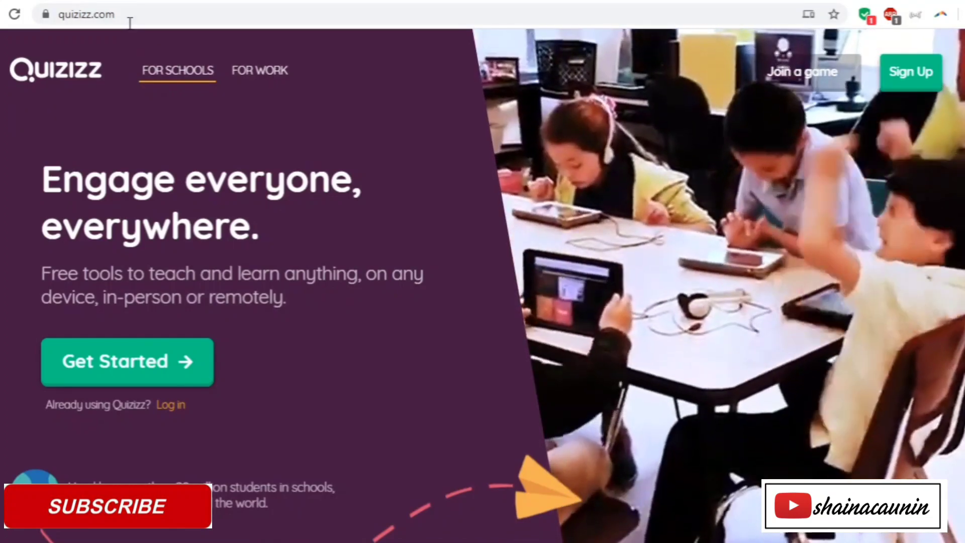
pyautogui.moveTo(130, 23); pyautogui.dragTo(55, 28)
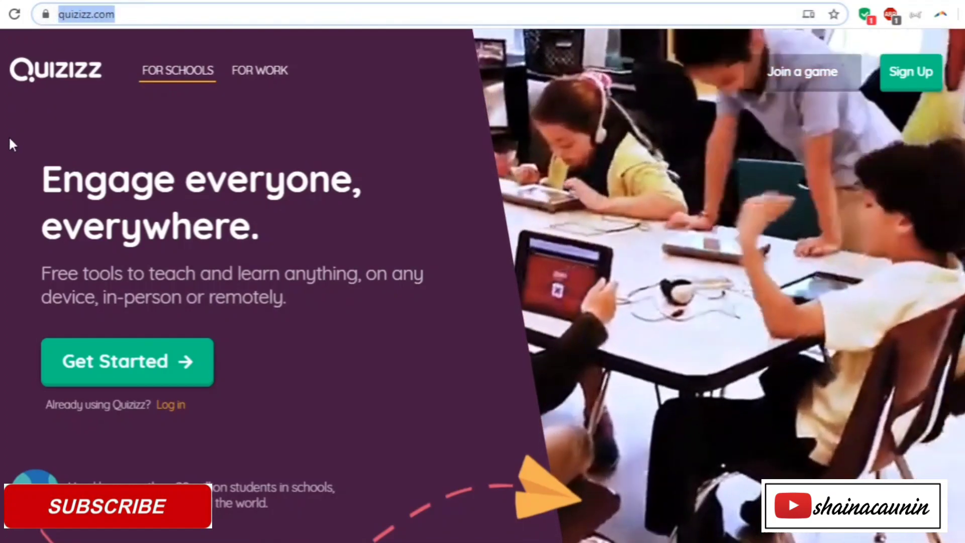
pyautogui.click(8, 136)
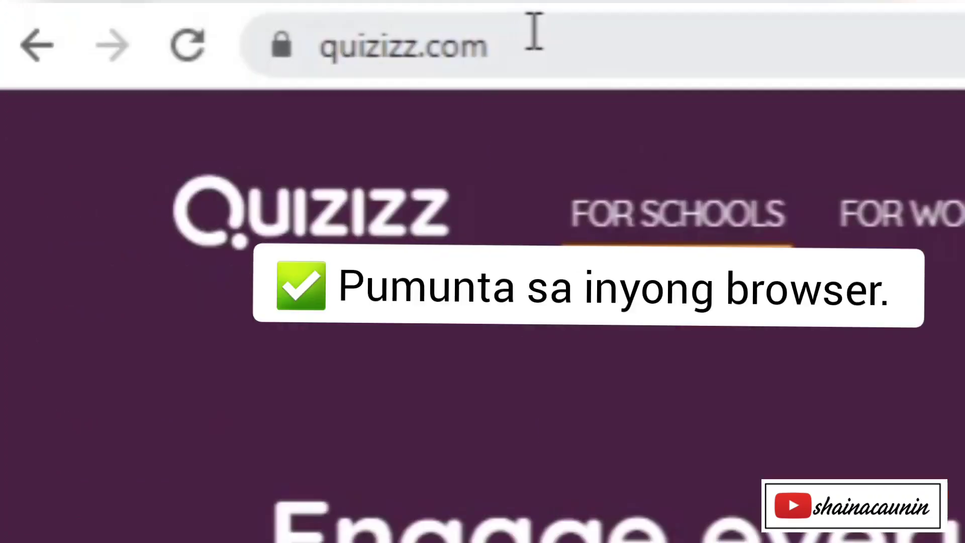
pyautogui.moveTo(130, 9); pyautogui.dragTo(75, 9)
pyautogui.moveTo(369, 31); pyautogui.dragTo(282, 39)
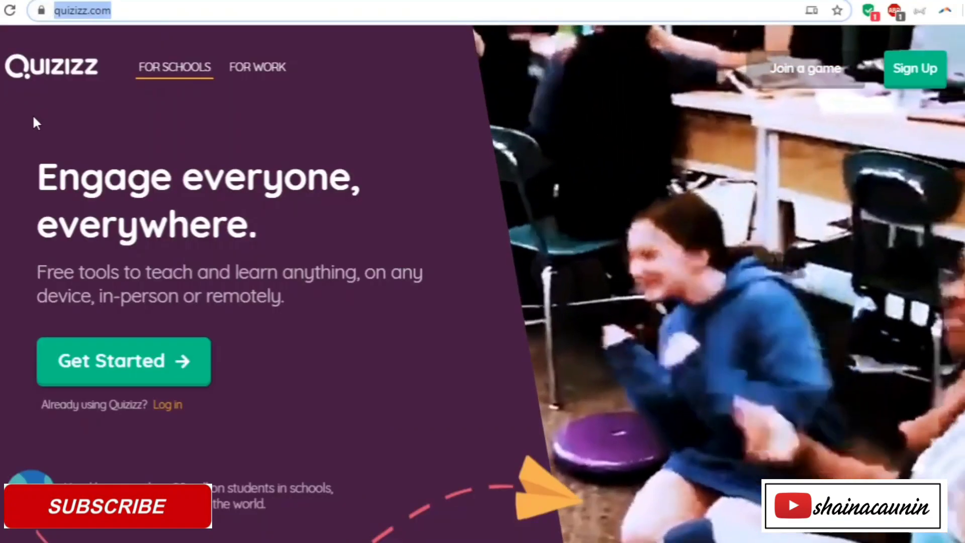
pyautogui.click(252, 363)
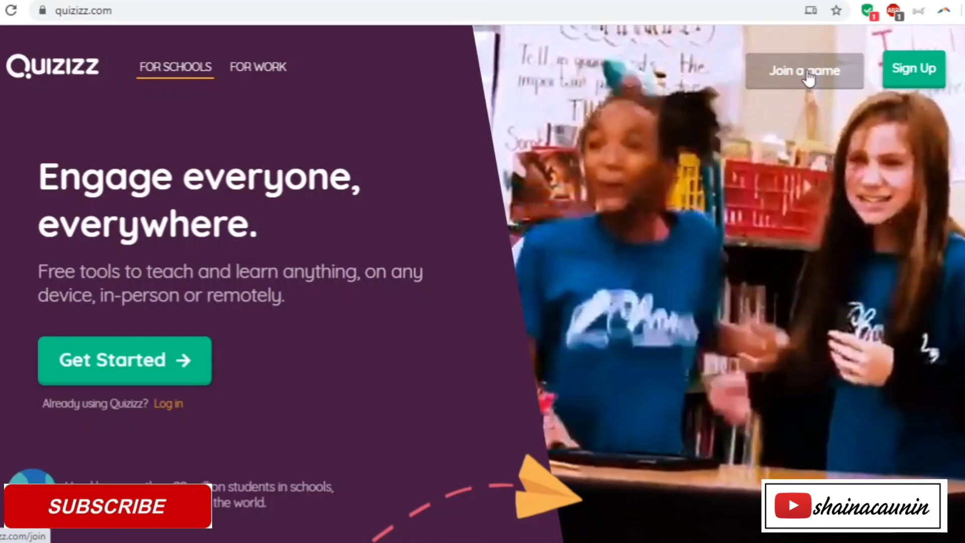
# - Open the page for joining a game from the Quizizz landing page
pyautogui.click(806, 75)
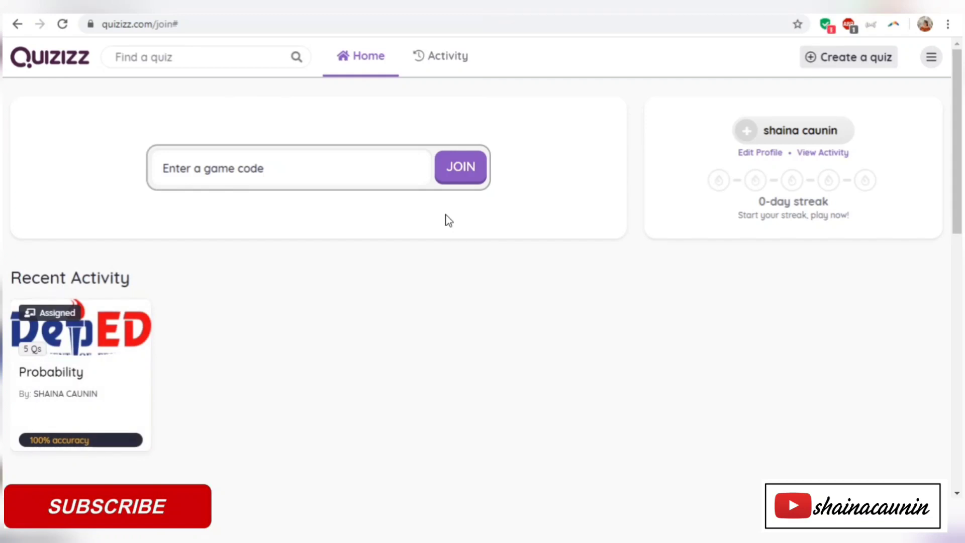
pyautogui.scroll(-1, 960, 135)
pyautogui.scroll(1, 960, 135)
# - Look at the completed games in the activity history, and check the account options from the home page
pyautogui.click(440, 65)
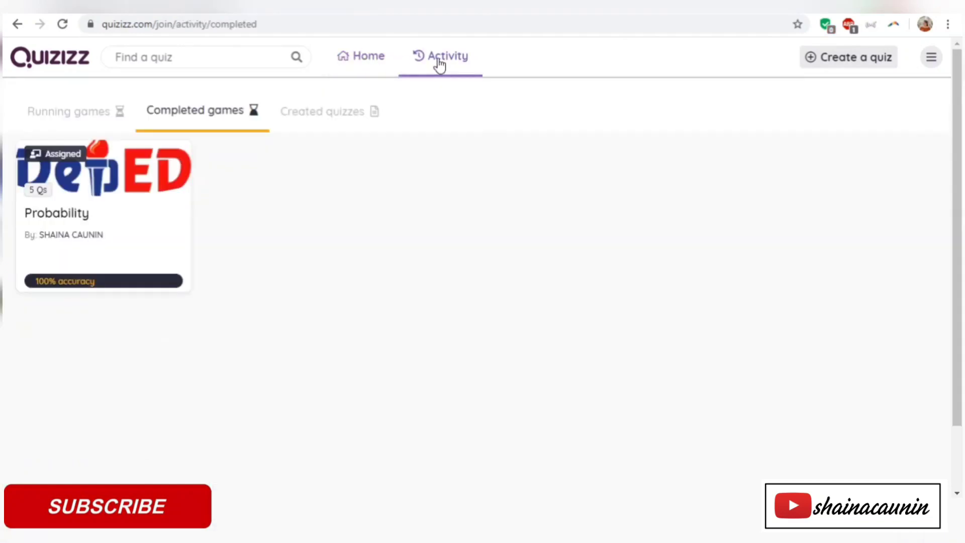
pyautogui.click(364, 62)
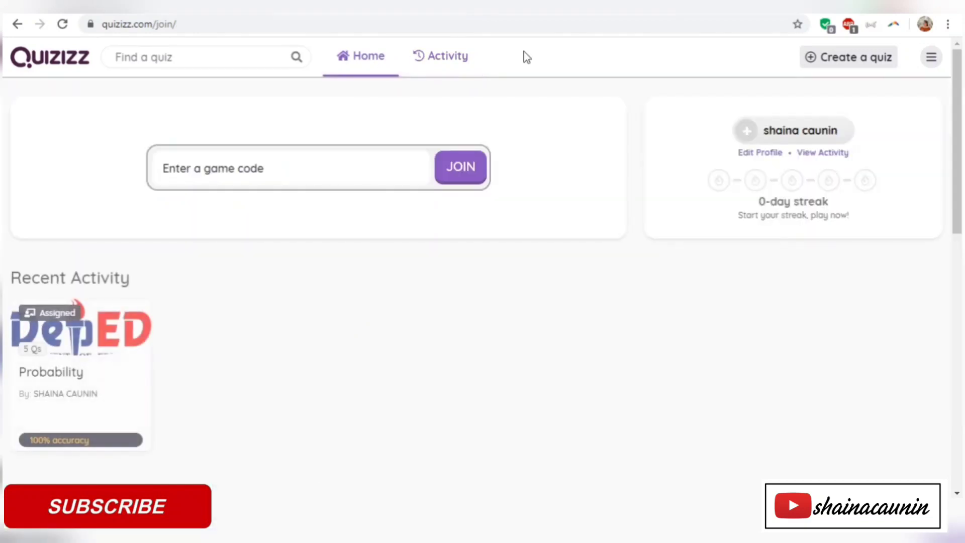
pyautogui.click(932, 59)
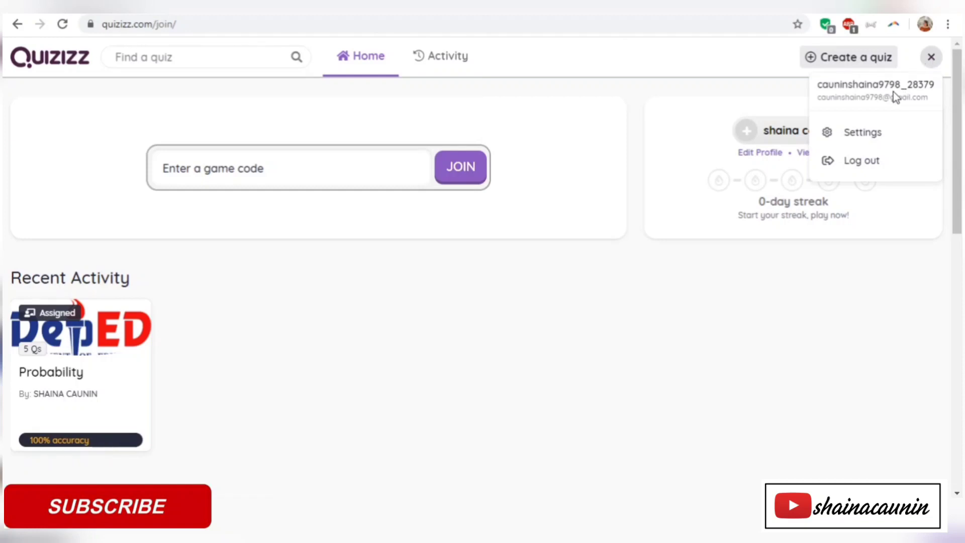
pyautogui.click(933, 58)
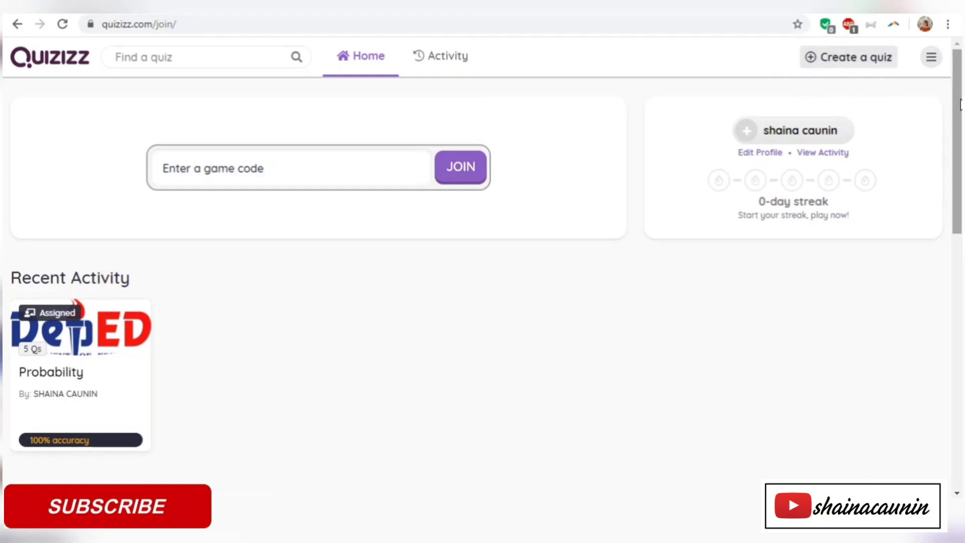
# - Look through the home page's recent activity and its suggested quizzes for each subject, and return to the beginning of the page
pyautogui.scroll(-1, 960, 104)
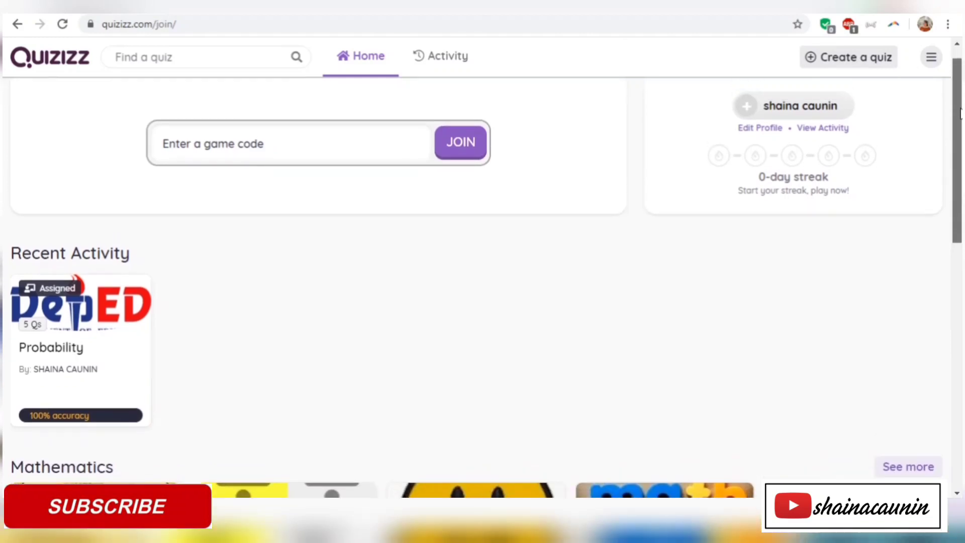
pyautogui.scroll(1, 960, 104)
pyautogui.scroll(-3, 960, 104)
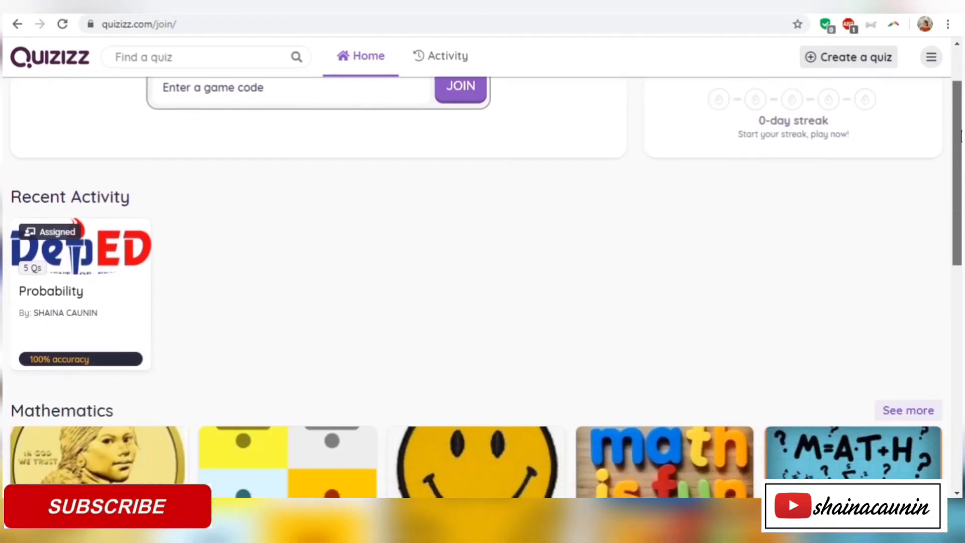
pyautogui.scroll(2, 310, 157)
pyautogui.scroll(-1, 309, 157)
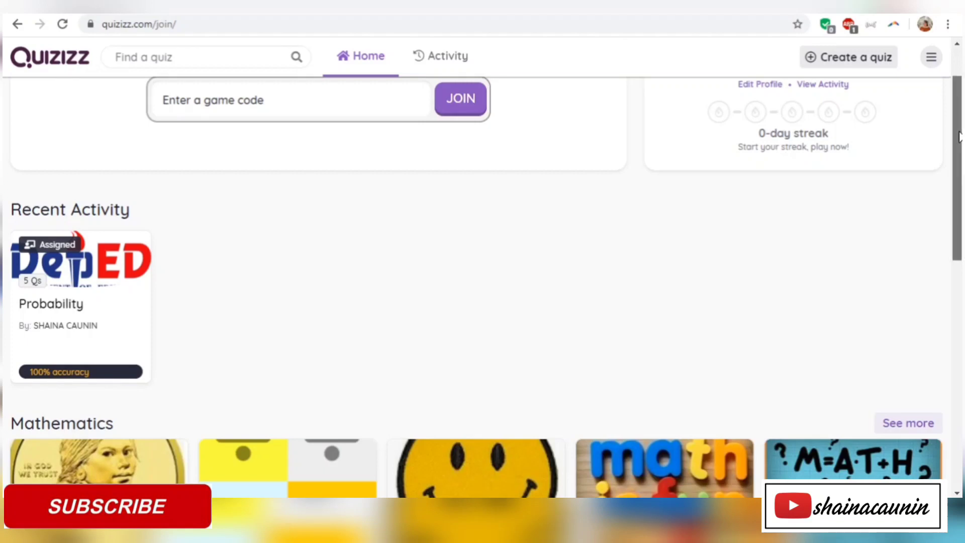
pyautogui.moveTo(960, 136); pyautogui.dragTo(961, 316)
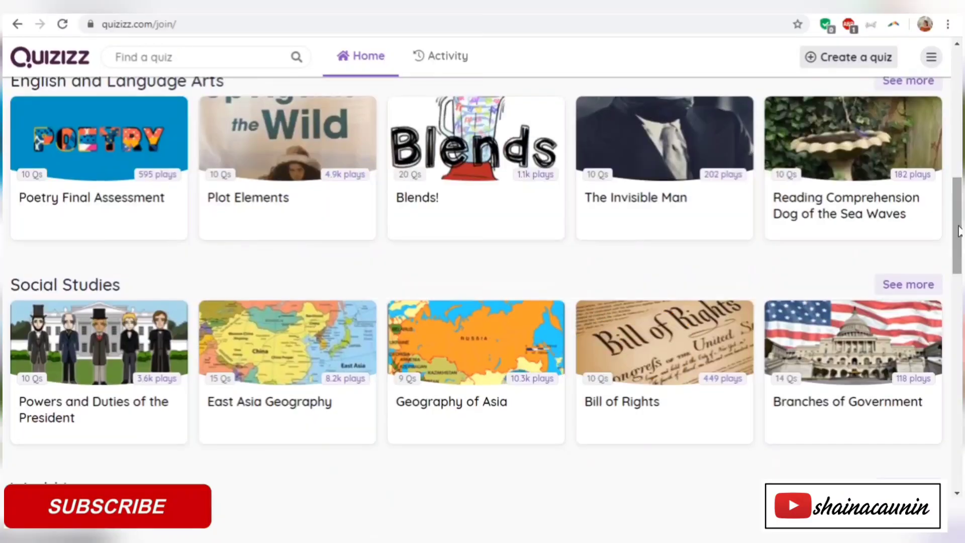
pyautogui.moveTo(958, 226); pyautogui.dragTo(960, 84)
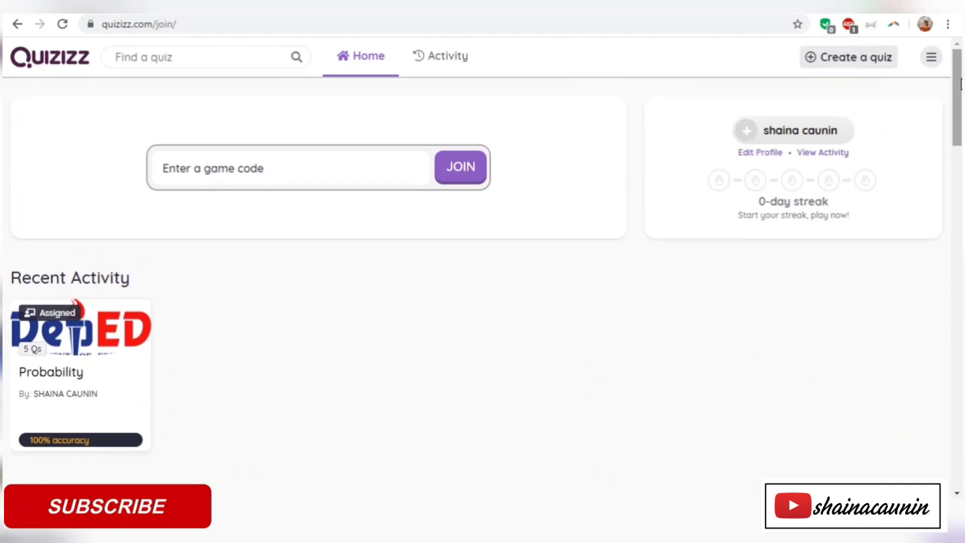
# - Create a new quiz named Probability with Mathematics as its relevant subject
pyautogui.click(849, 63)
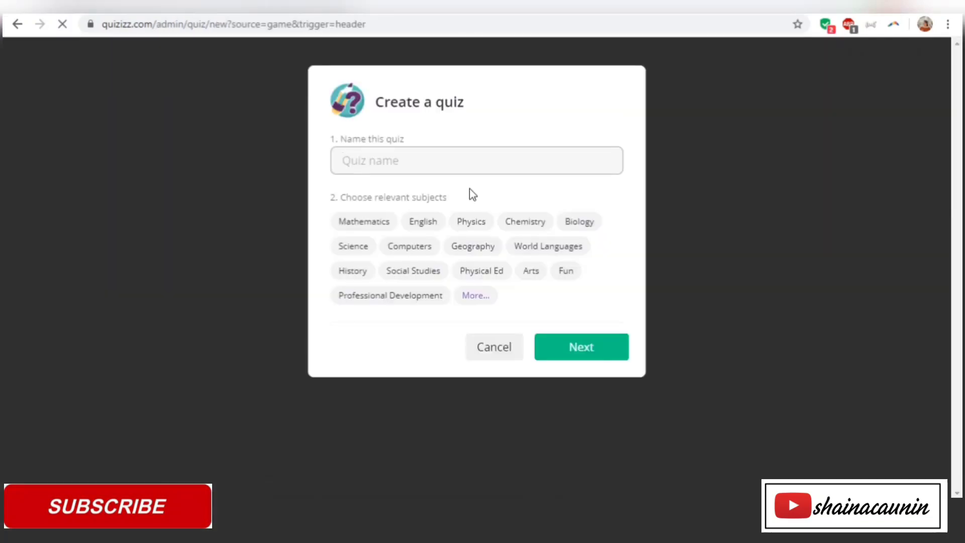
pyautogui.click(365, 164)
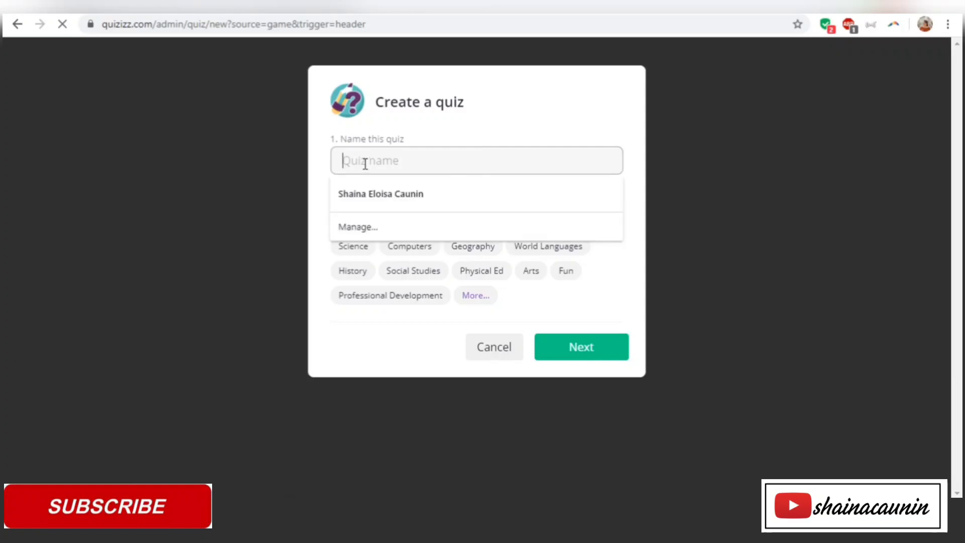
pyautogui.write('pro')
pyautogui.press('BackSpace')
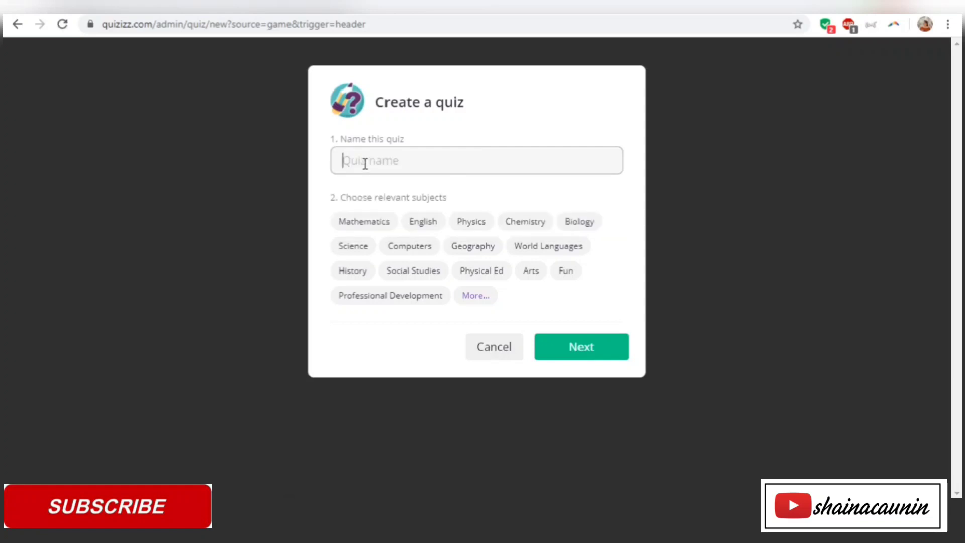
pyautogui.write('Probability')
pyautogui.click(366, 227)
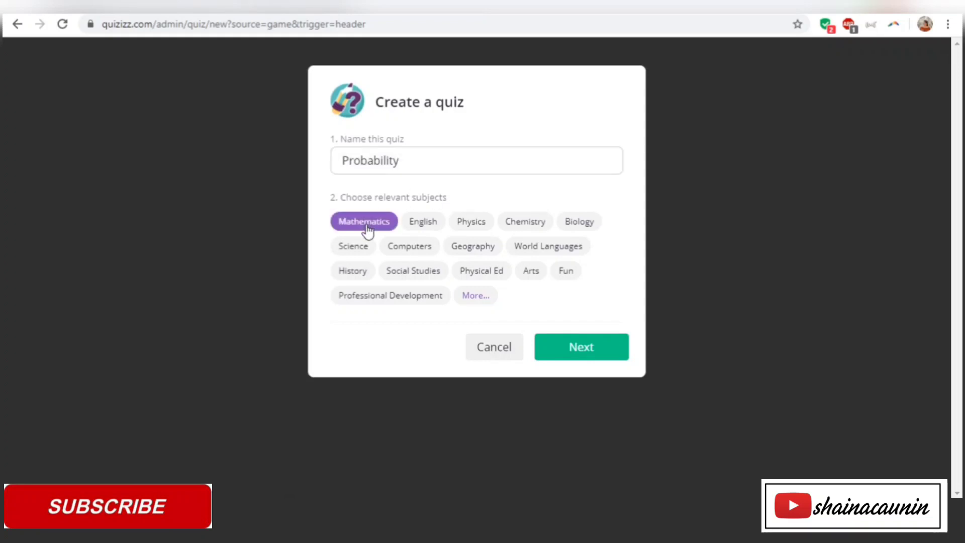
pyautogui.click(575, 351)
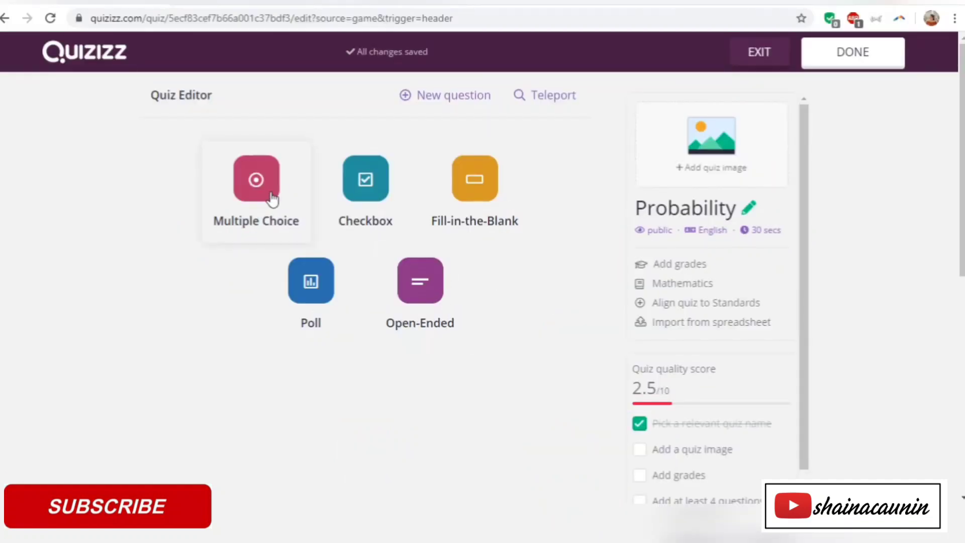
pyautogui.moveTo(963, 95)
pyautogui.mouseDown()
pyautogui.moveTo(962, 111)
pyautogui.moveTo(962, 96)
pyautogui.mouseUp()
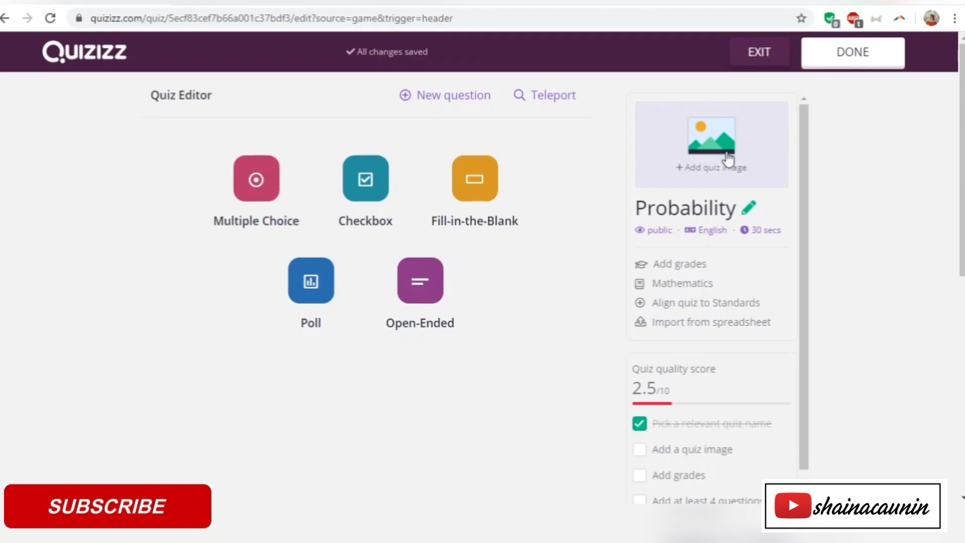
pyautogui.click(728, 160)
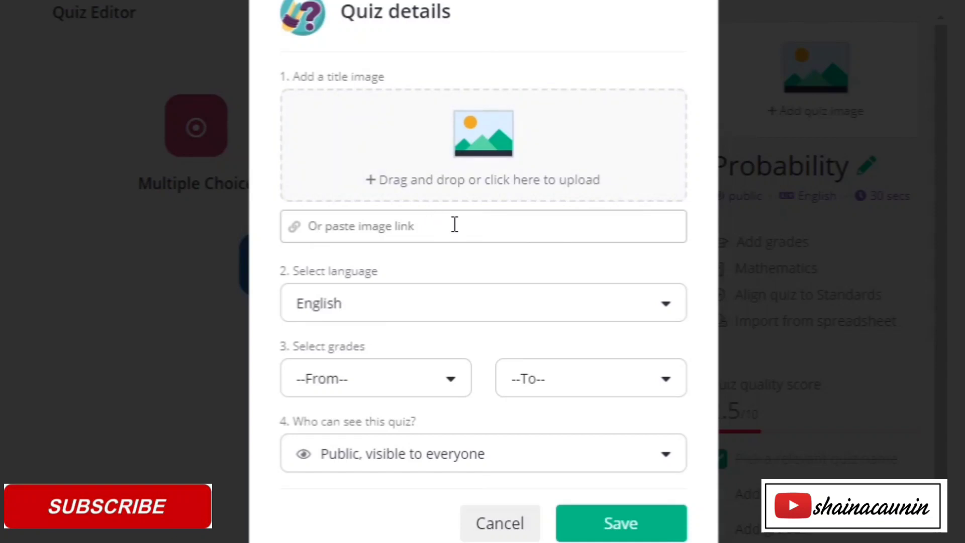
pyautogui.click(489, 139)
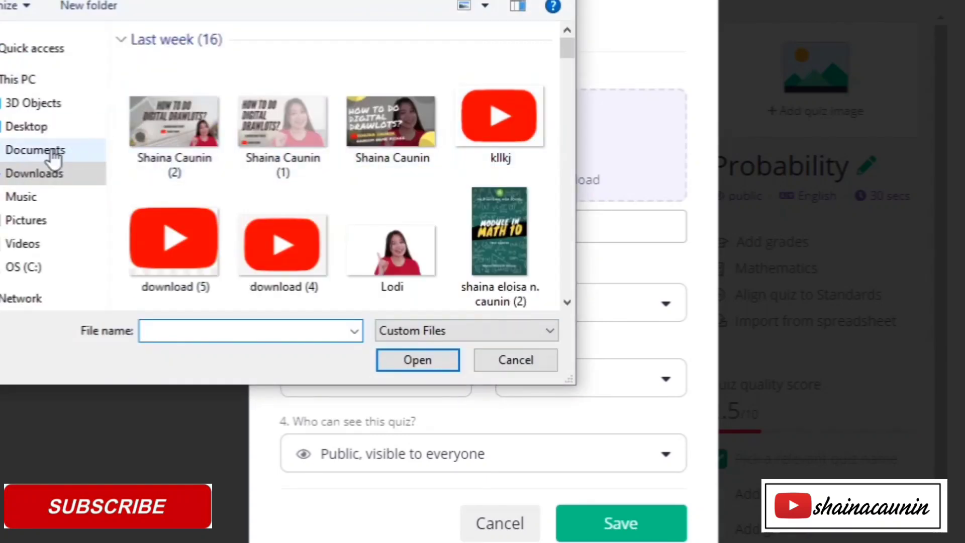
pyautogui.click(43, 130)
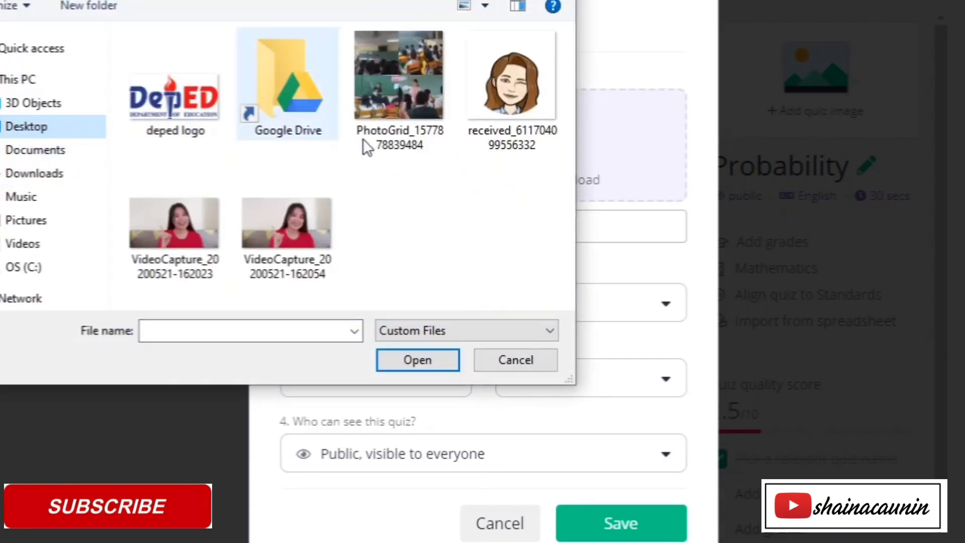
pyautogui.click(505, 114)
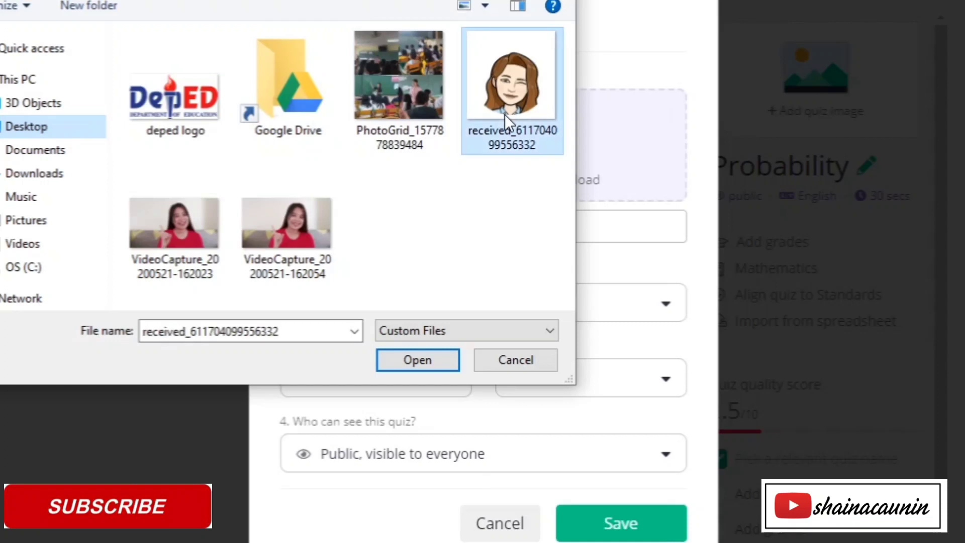
pyautogui.click(427, 360)
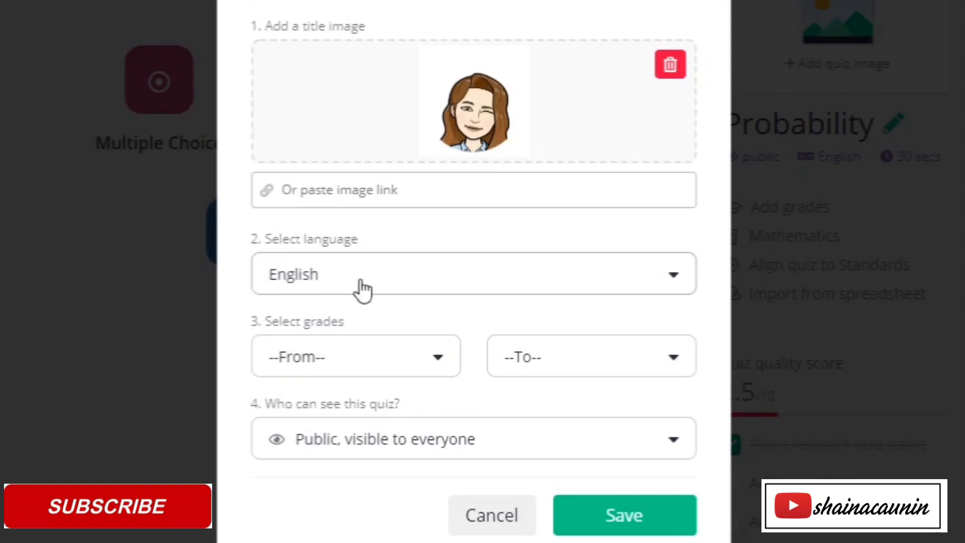
# - Set the quiz's grade range to 10th, choose "Public, visible to everyone" as its visibility, and save the quiz details
pyautogui.scroll(-1, 638, 254)
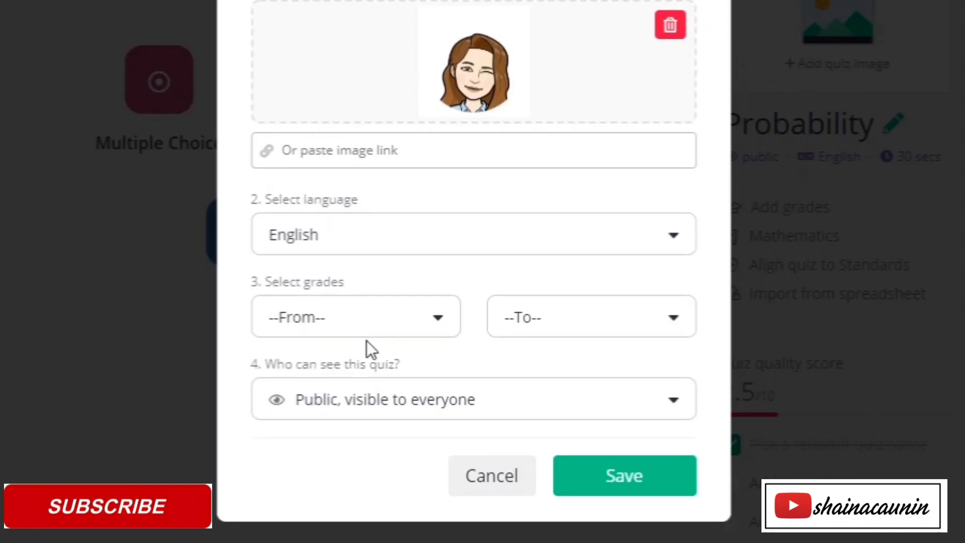
pyautogui.click(410, 322)
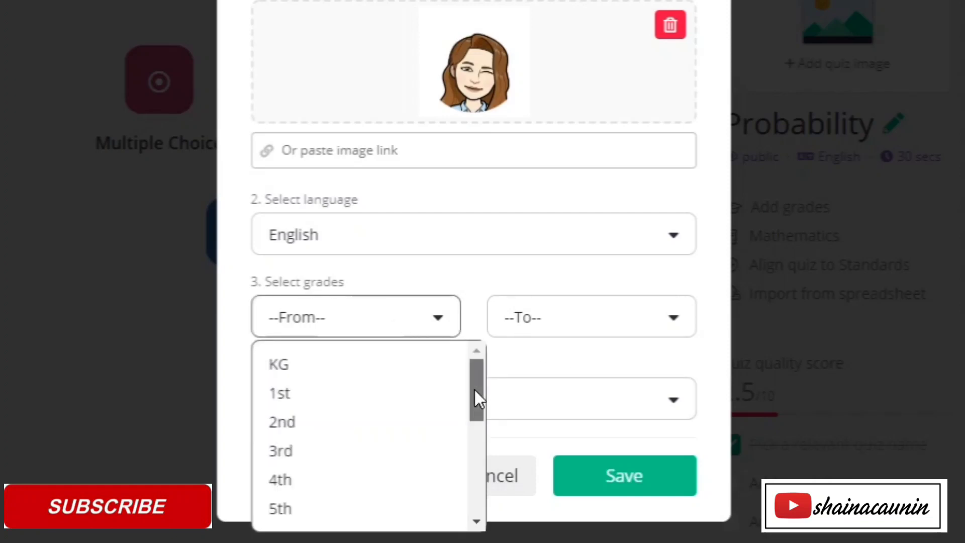
pyautogui.moveTo(476, 389); pyautogui.dragTo(476, 459)
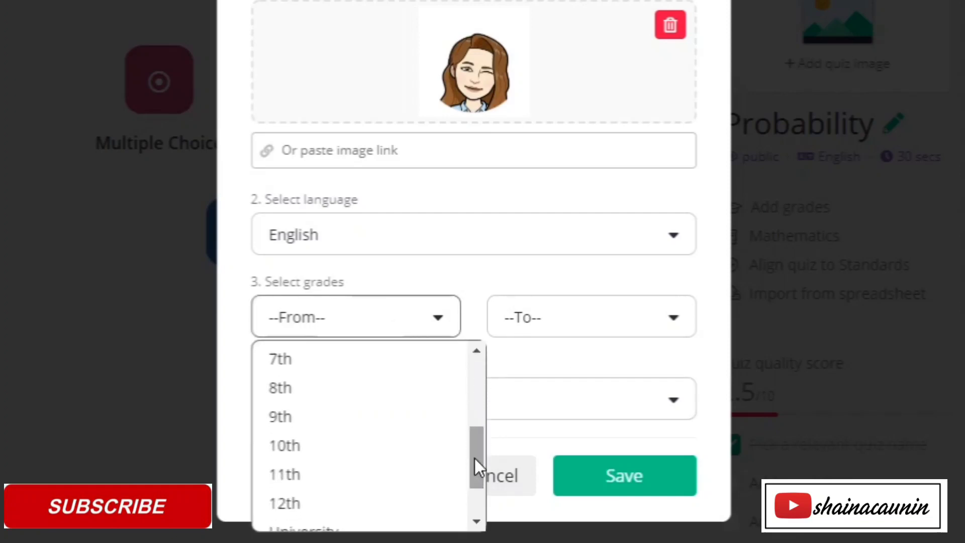
pyautogui.click(288, 455)
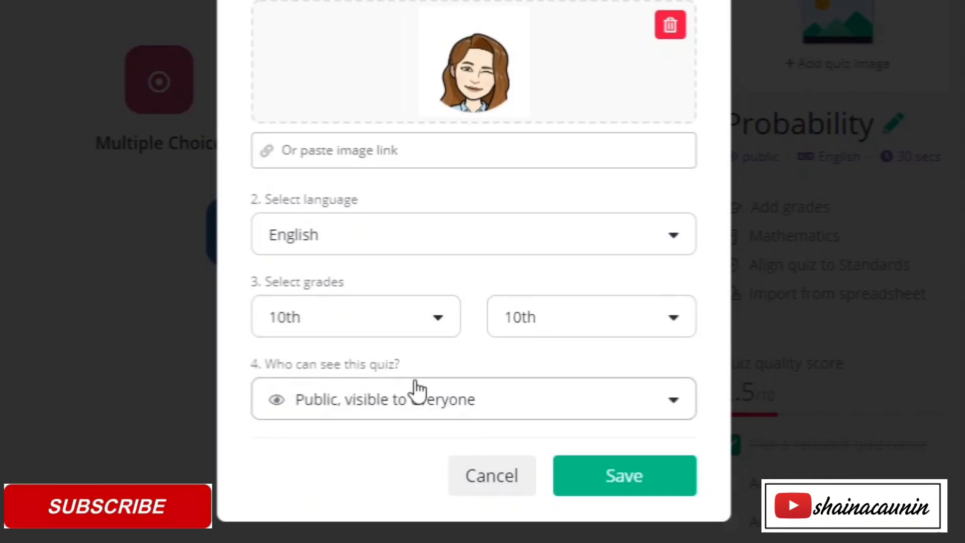
pyautogui.click(440, 405)
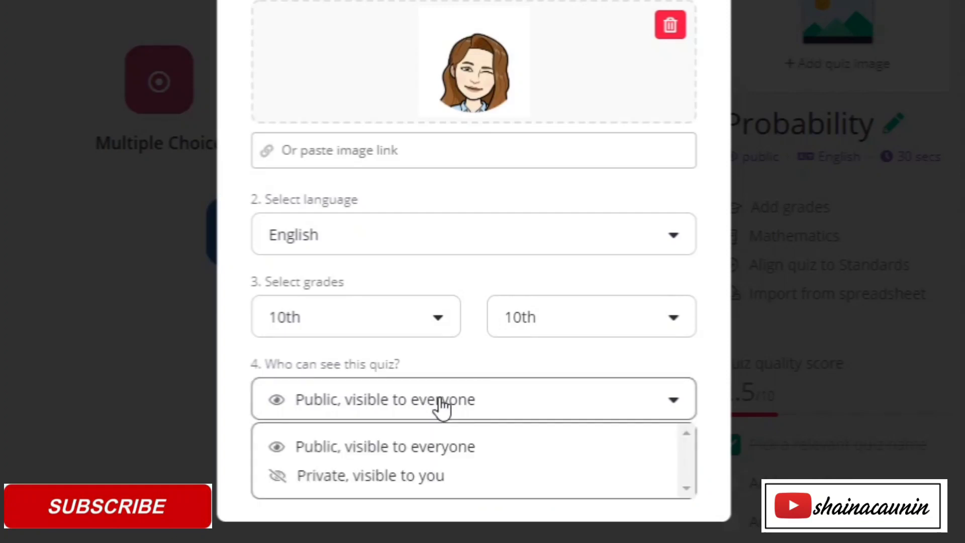
pyautogui.click(433, 443)
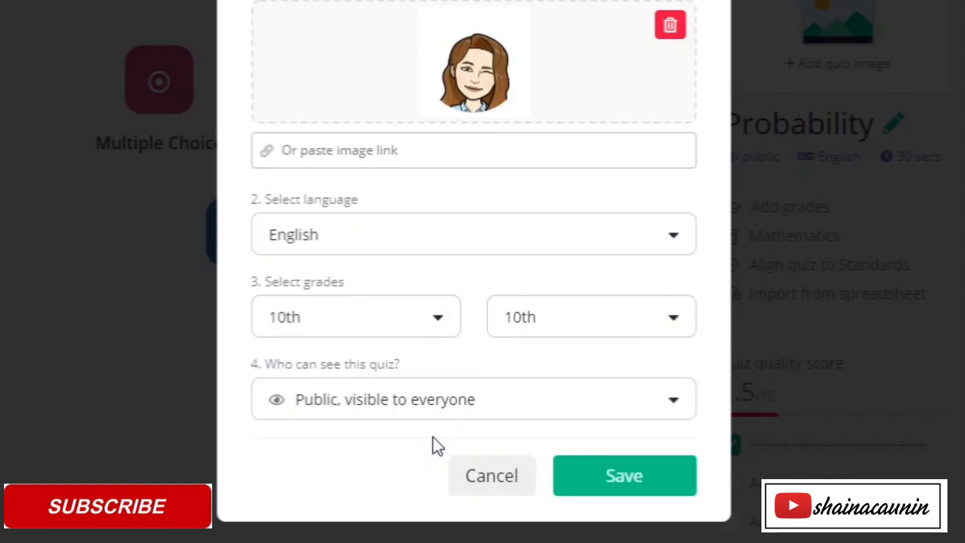
pyautogui.click(611, 485)
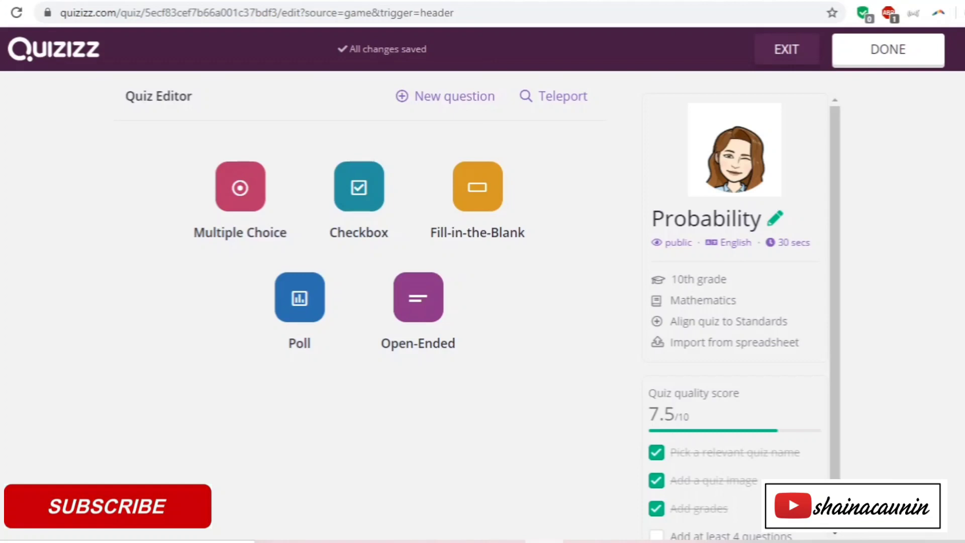
# - Start a new multiple-choice question as the quiz's first question and review its editing form
pyautogui.click(240, 191)
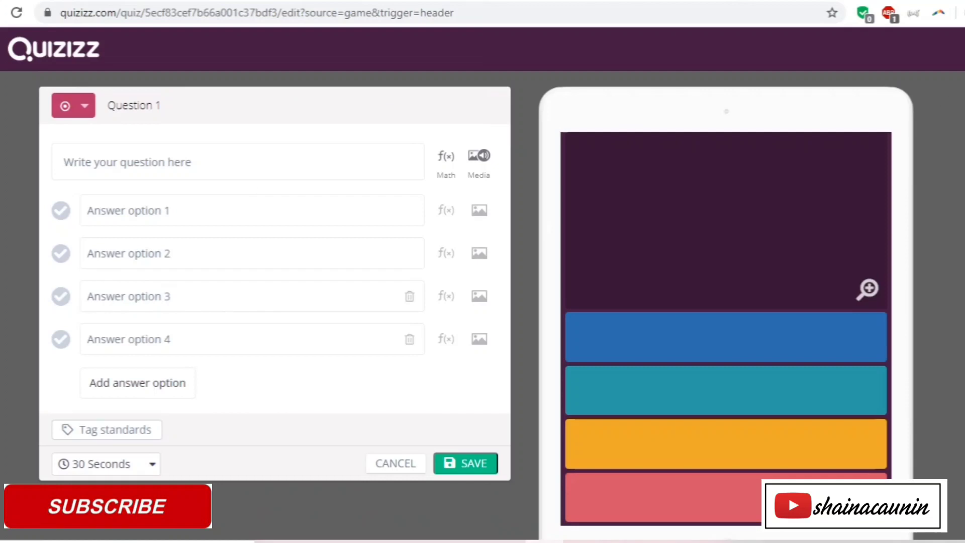
pyautogui.scroll(-3, 275, 284)
pyautogui.scroll(4, 275, 284)
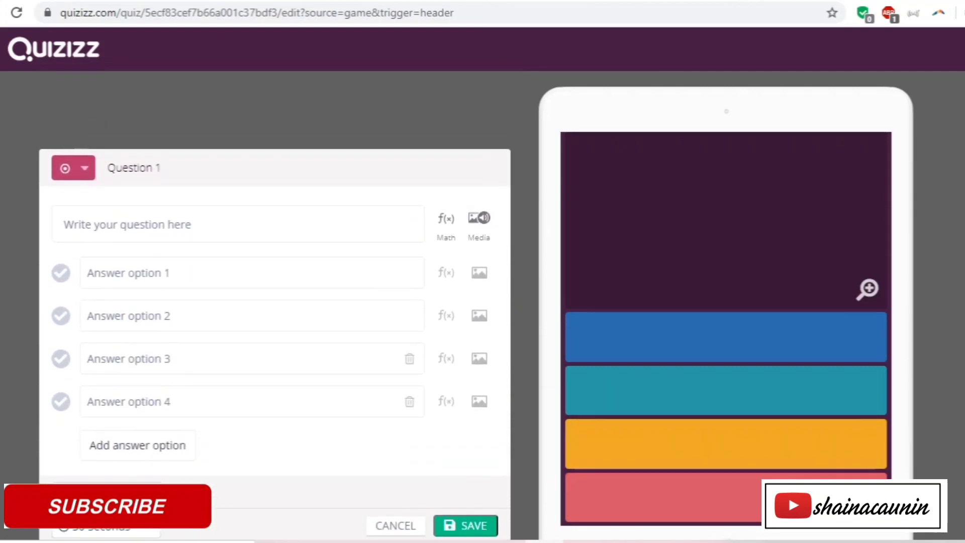
pyautogui.scroll(-1, 275, 322)
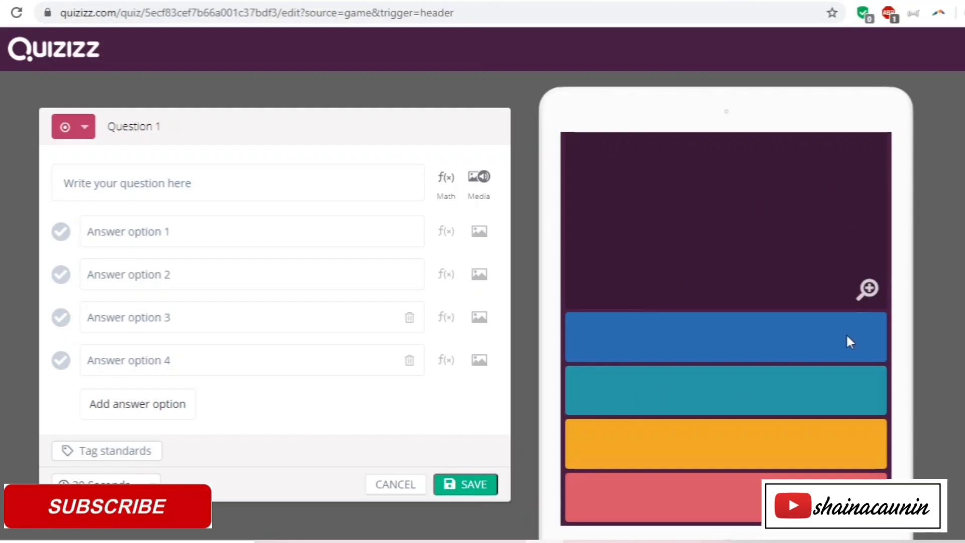
# - Enter "Which of the following is the possible arrangement of objects?" as the text of Question 1
pyautogui.scroll(-3, 275, 302)
pyautogui.scroll(3, 274, 301)
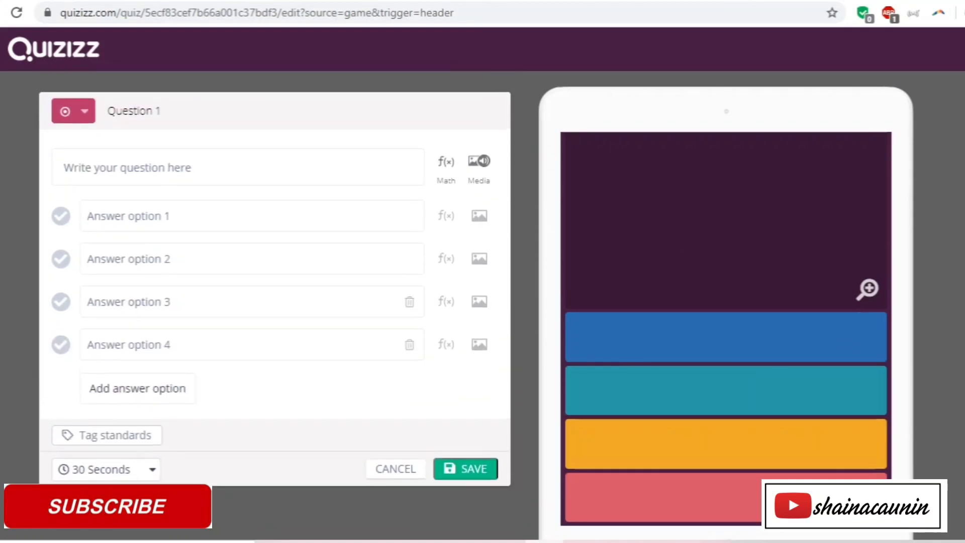
pyautogui.scroll(-1, 275, 302)
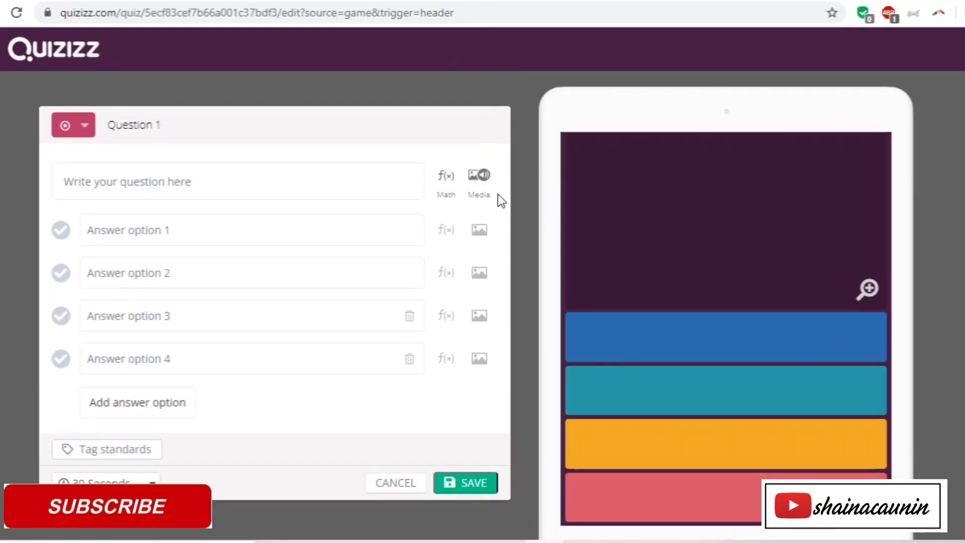
pyautogui.click(131, 186)
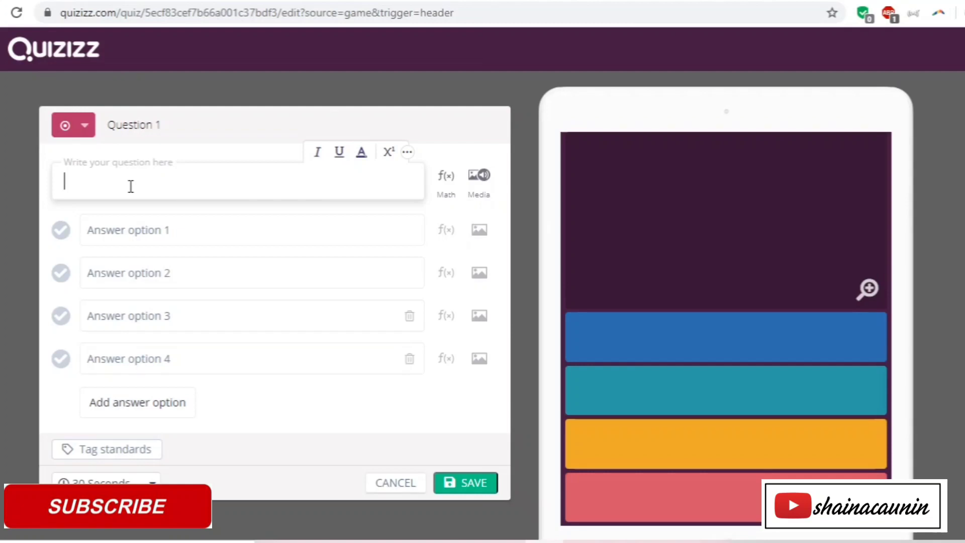
pyautogui.write('Which of the following is the possible arrangement of objects?')
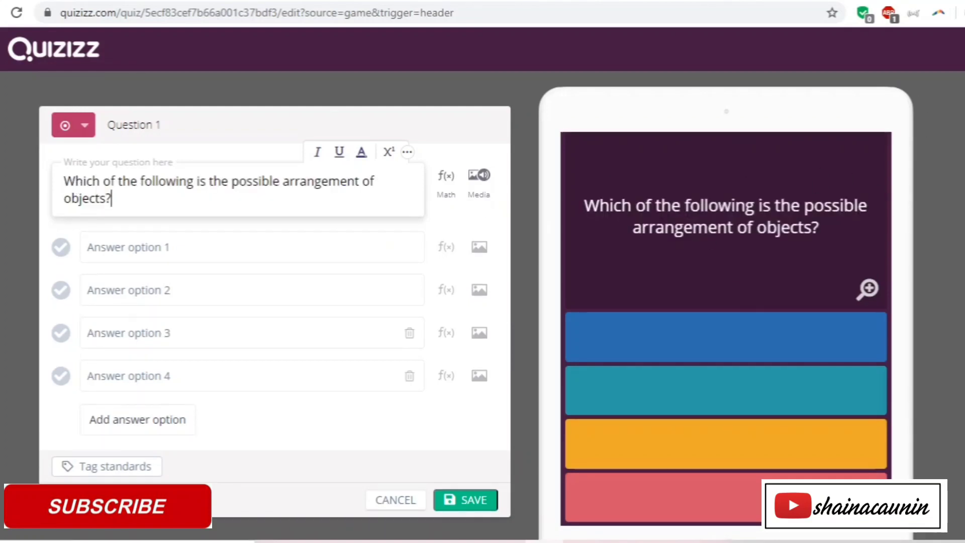
# - Enter Permutation as the first answer option and Combination as the second answer option of Question 1
pyautogui.scroll(-3, 274, 312)
pyautogui.scroll(3, 274, 312)
pyautogui.scroll(-1, 274, 312)
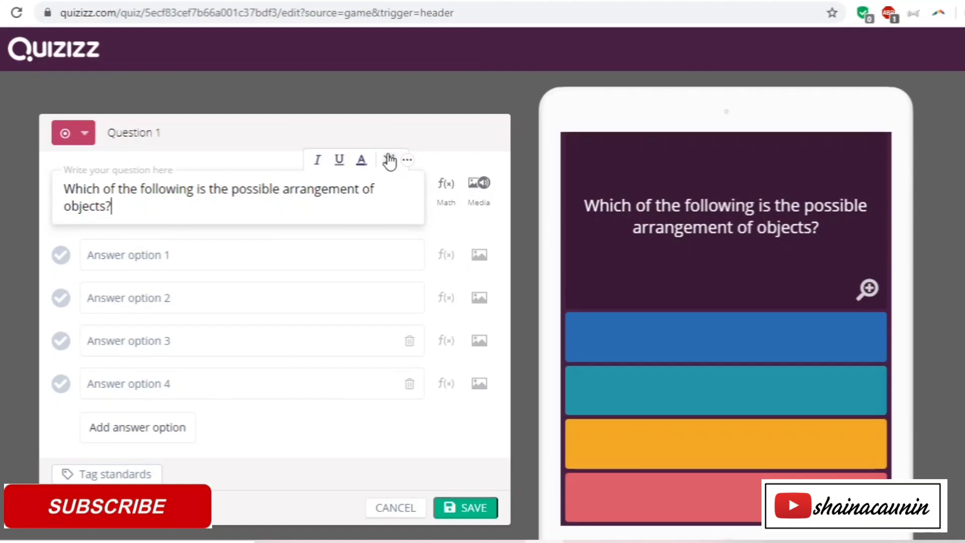
pyautogui.click(111, 260)
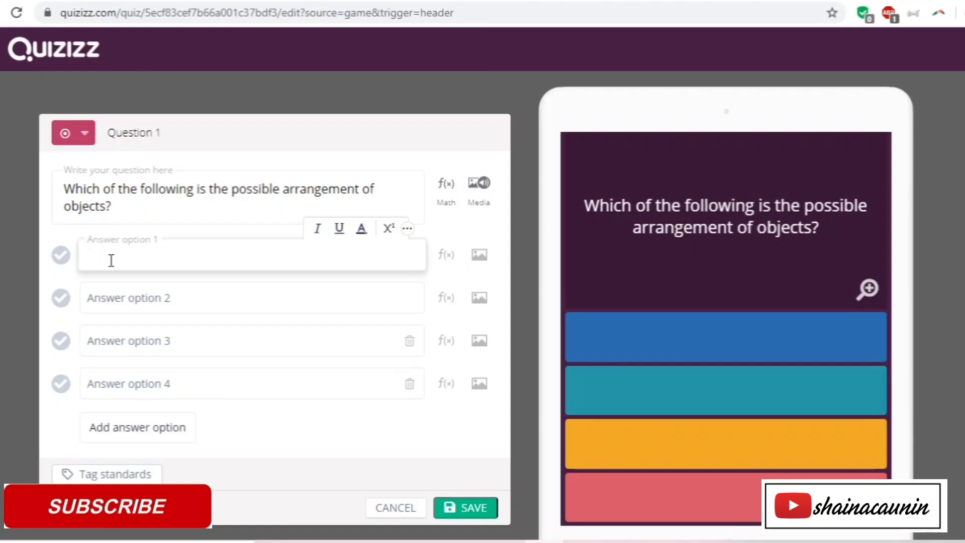
pyautogui.write('Pe')
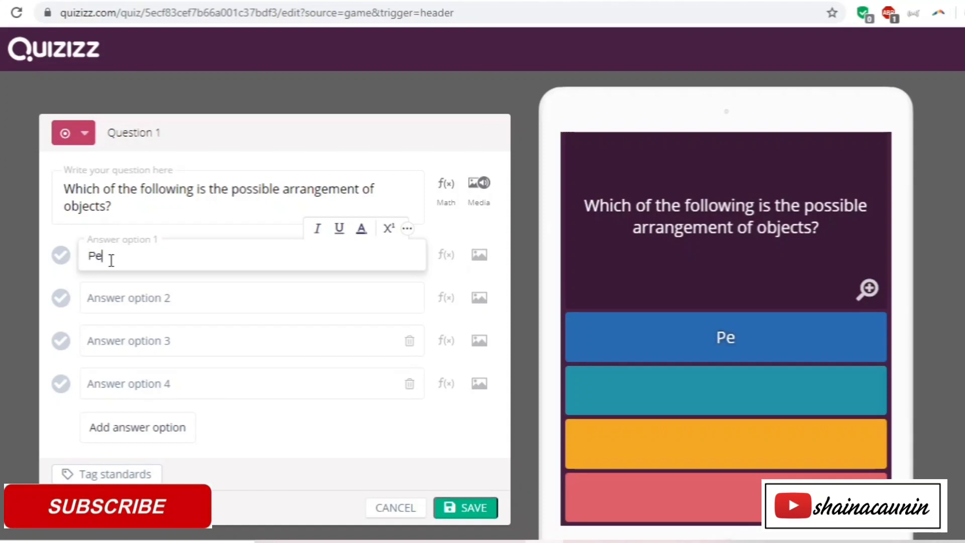
pyautogui.write('rmutation')
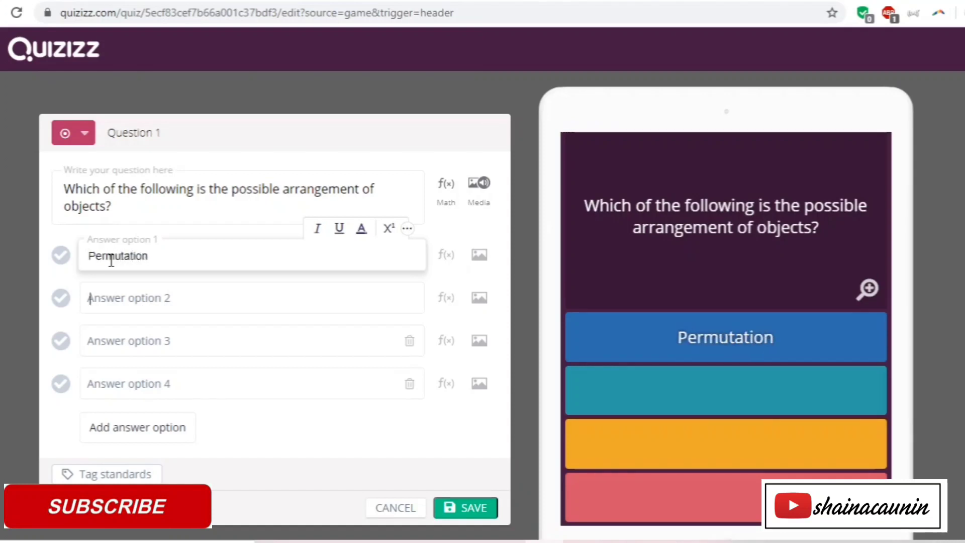
pyautogui.press('Tab')
pyautogui.write('Comvi')
pyautogui.press('BackSpace')
pyautogui.press('BackSpace')
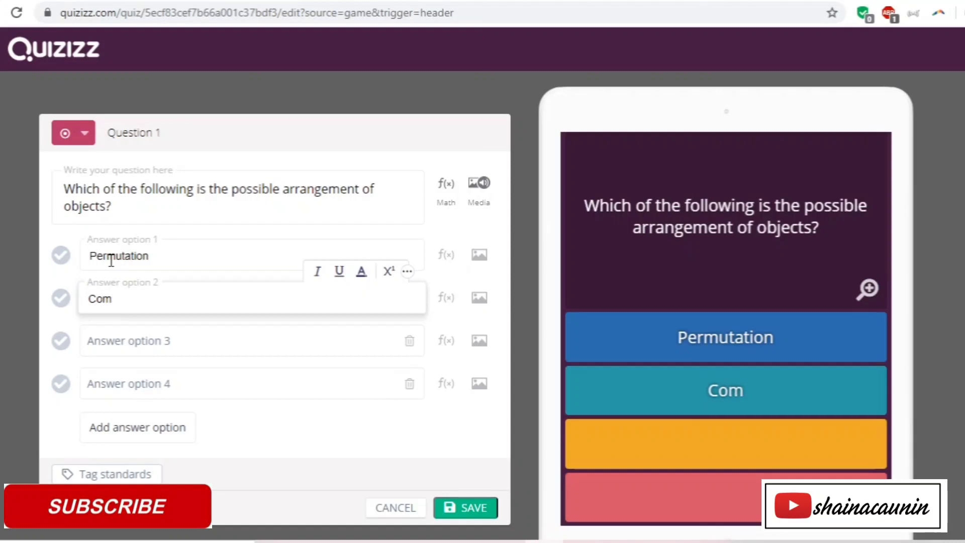
pyautogui.write('bination')
# - Enter Differentiation as the third answer option and Integration as the fourth answer option
pyautogui.press('Tab')
pyautogui.write('D')
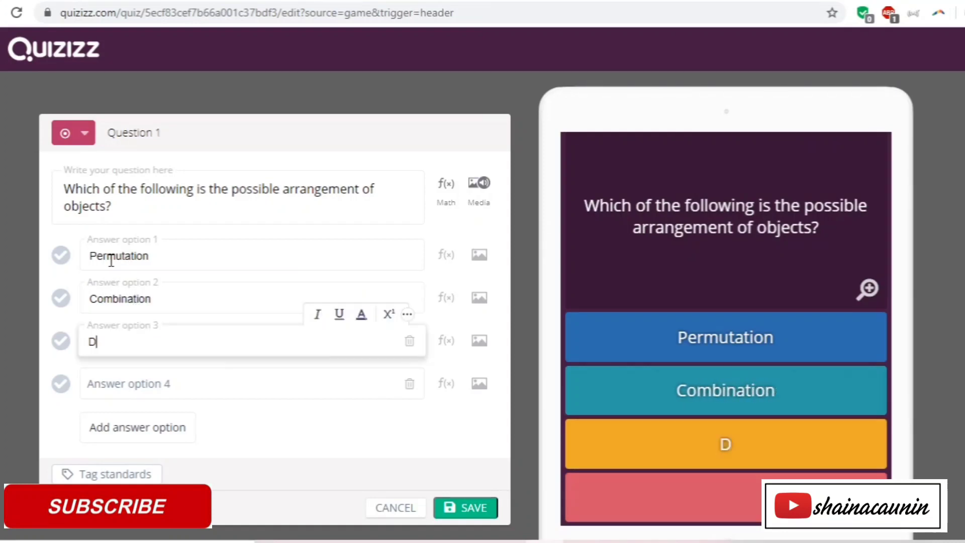
pyautogui.write('ifferentiation')
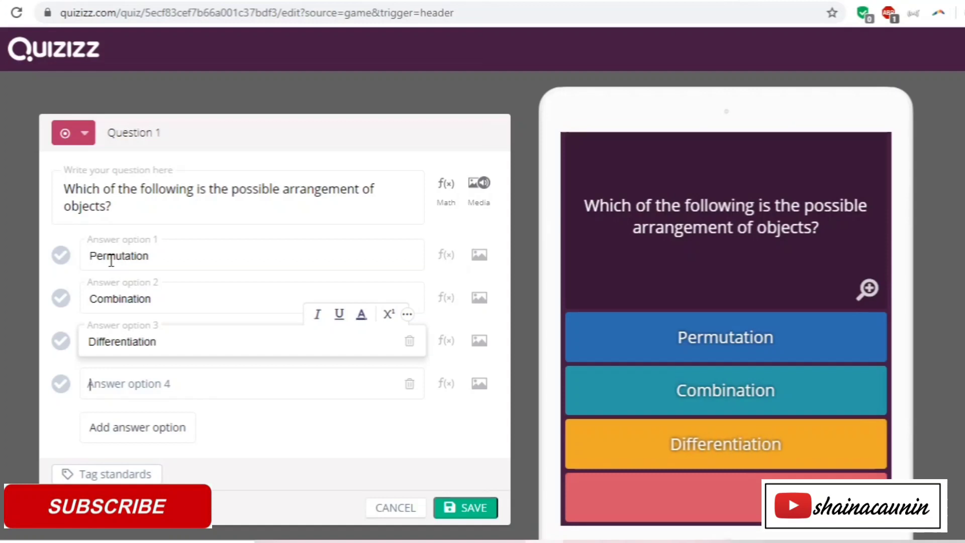
pyautogui.press('Tab')
pyautogui.write('Integration')
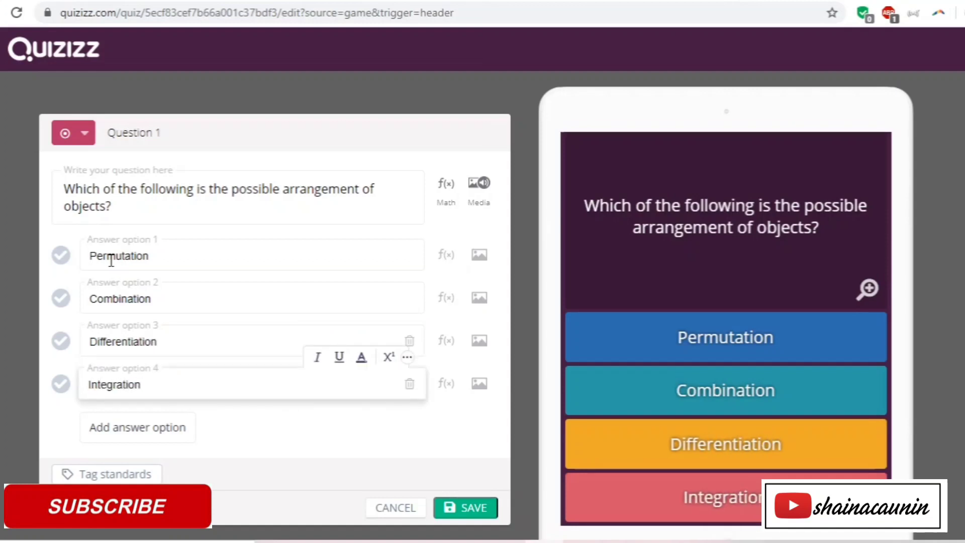
# - Mark Permutation as the correct answer, set the question's time limit to 45 seconds, and save the question
pyautogui.click(60, 255)
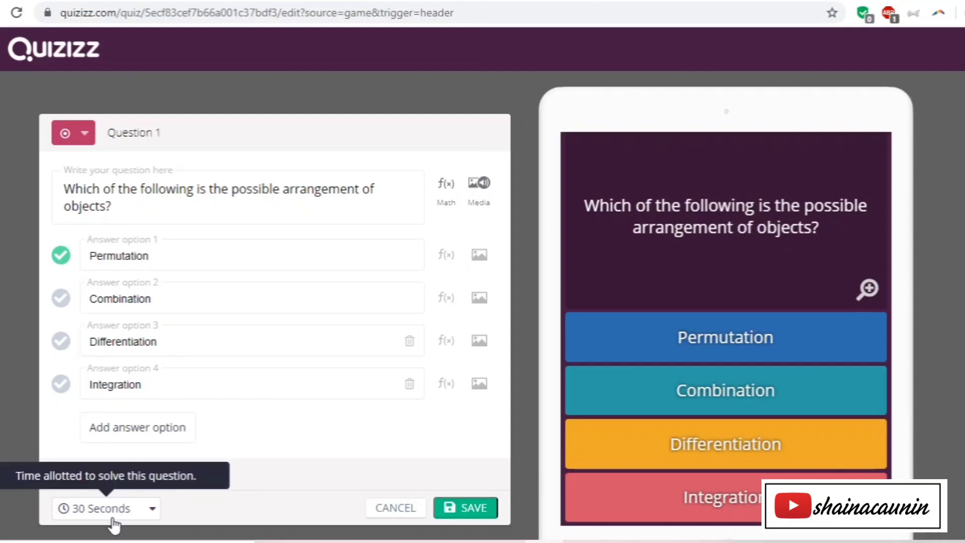
pyautogui.click(152, 517)
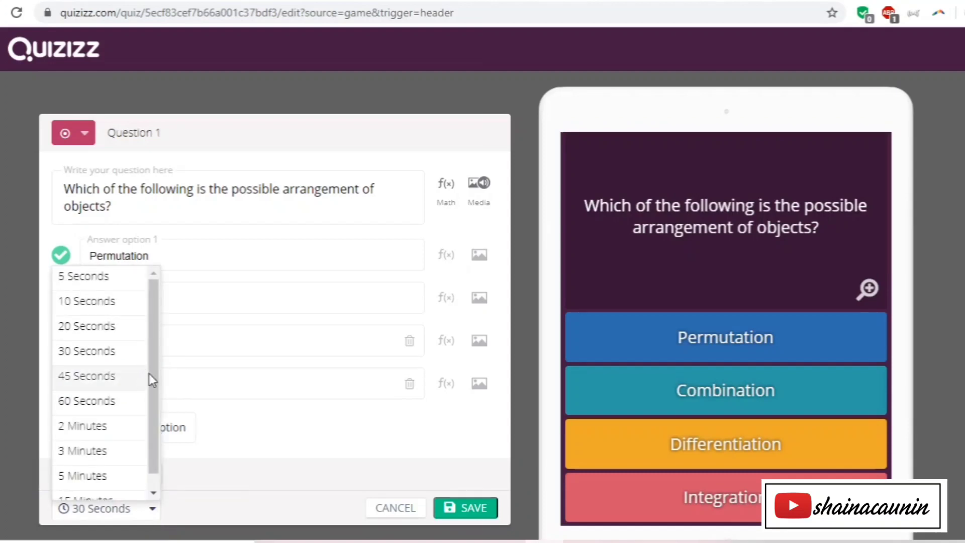
pyautogui.scroll(-1, 159, 413)
pyautogui.scroll(1, 152, 385)
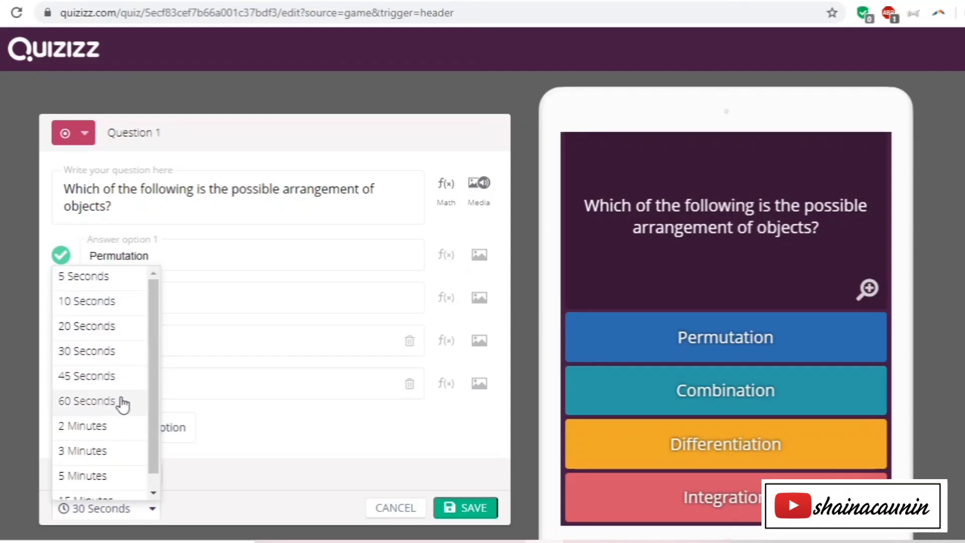
pyautogui.click(101, 375)
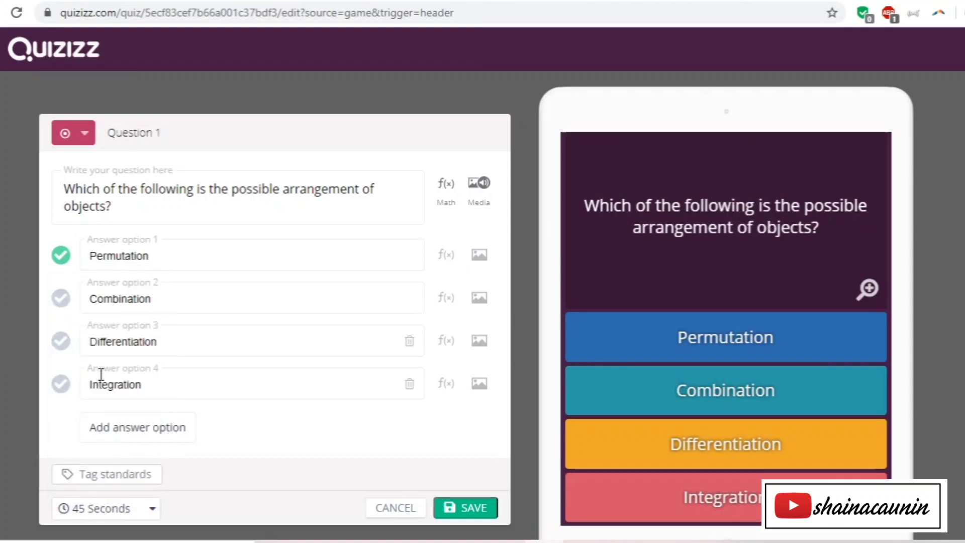
pyautogui.click(472, 510)
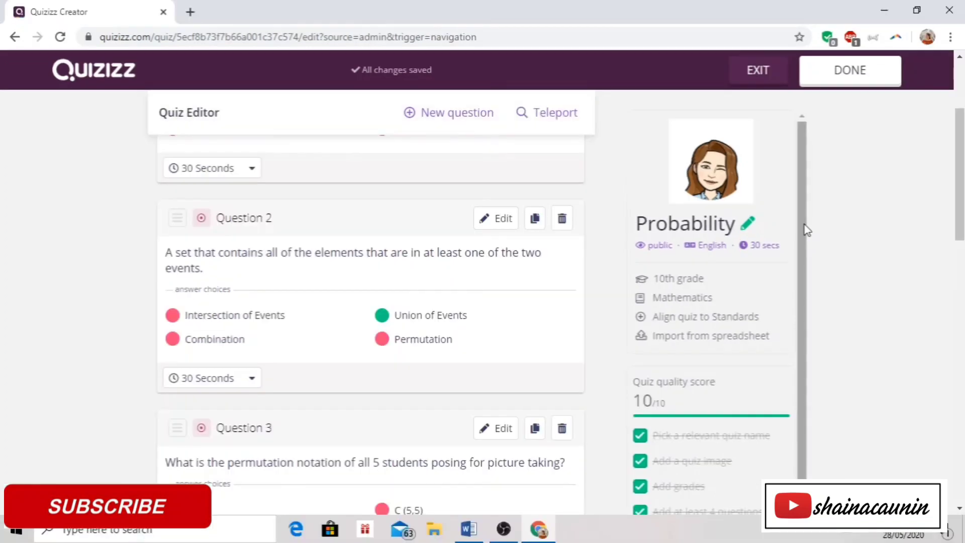
# - Finish editing the quiz and open the 4-question Probability quiz from the list of own quizzes
pyautogui.scroll(-5, 936, 241)
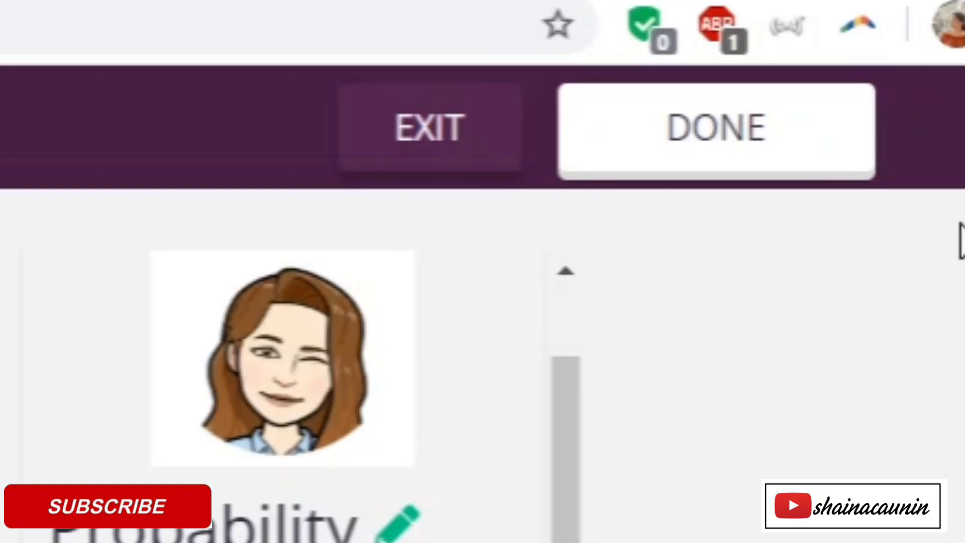
pyautogui.click(788, 117)
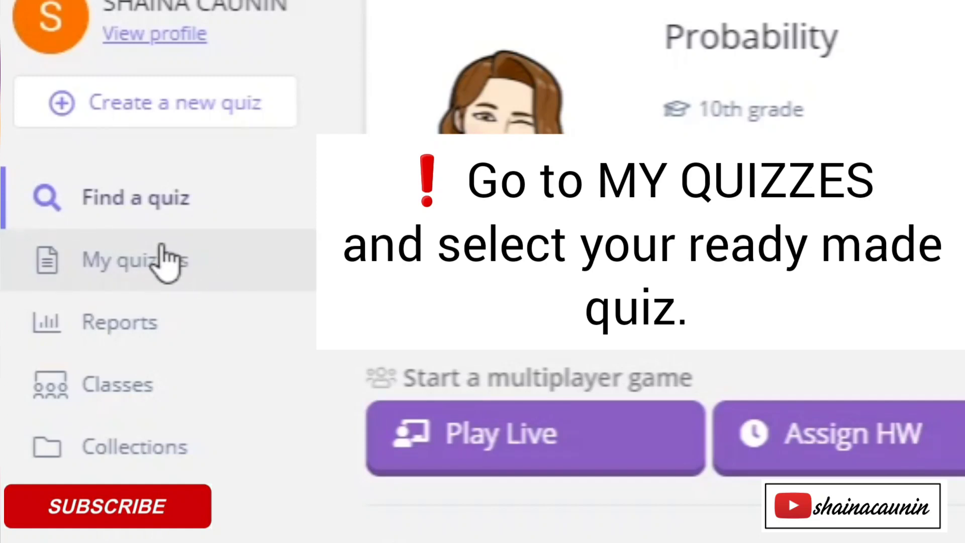
pyautogui.click(165, 261)
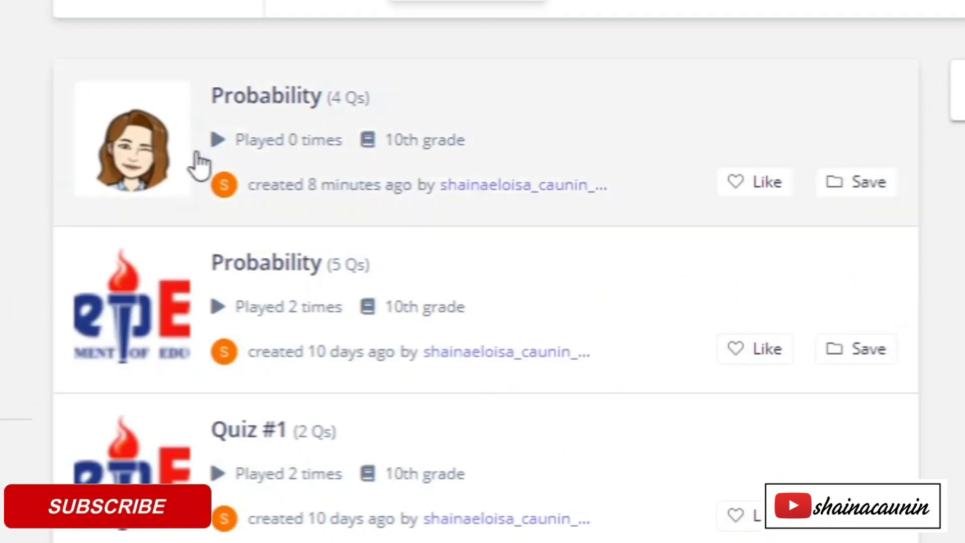
pyautogui.click(510, 151)
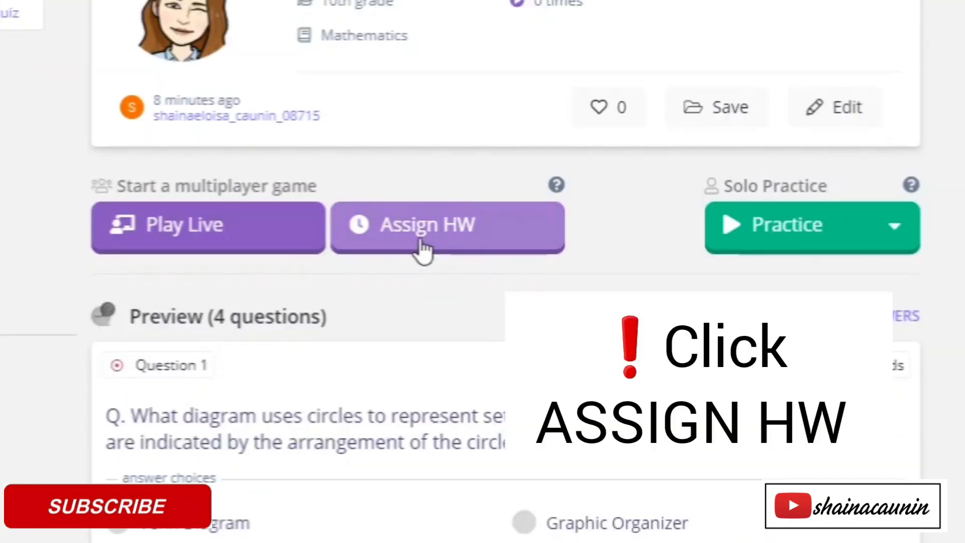
# - Assign the quiz as homework, keeping the May 30th 12:00 PM deadline, 1 student attempt and the Random meme set
pyautogui.click(422, 248)
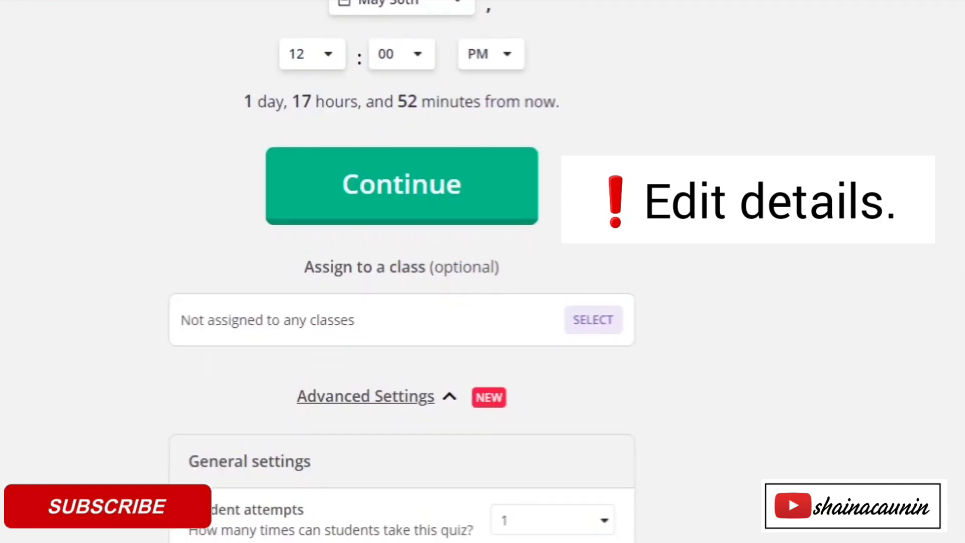
pyautogui.scroll(-3, 402, 271)
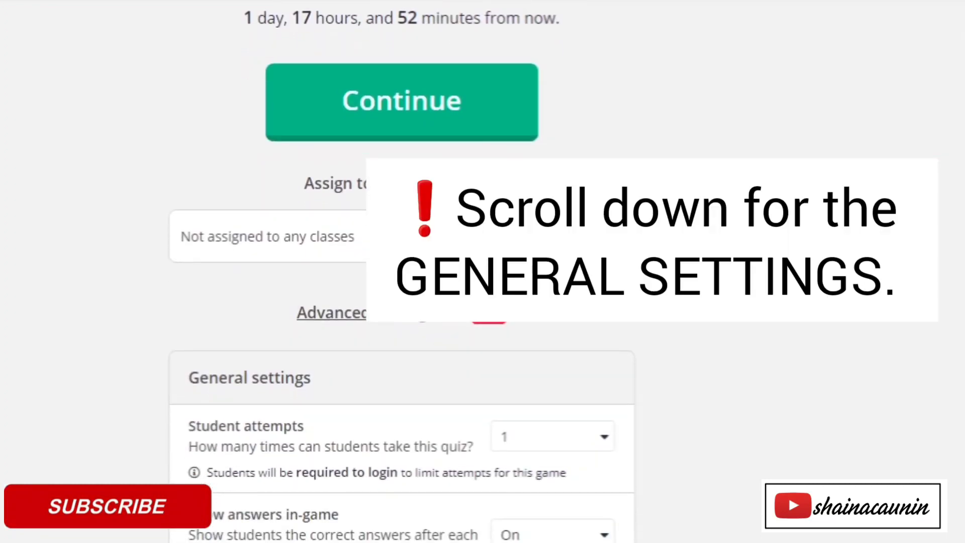
pyautogui.scroll(-5, 402, 271)
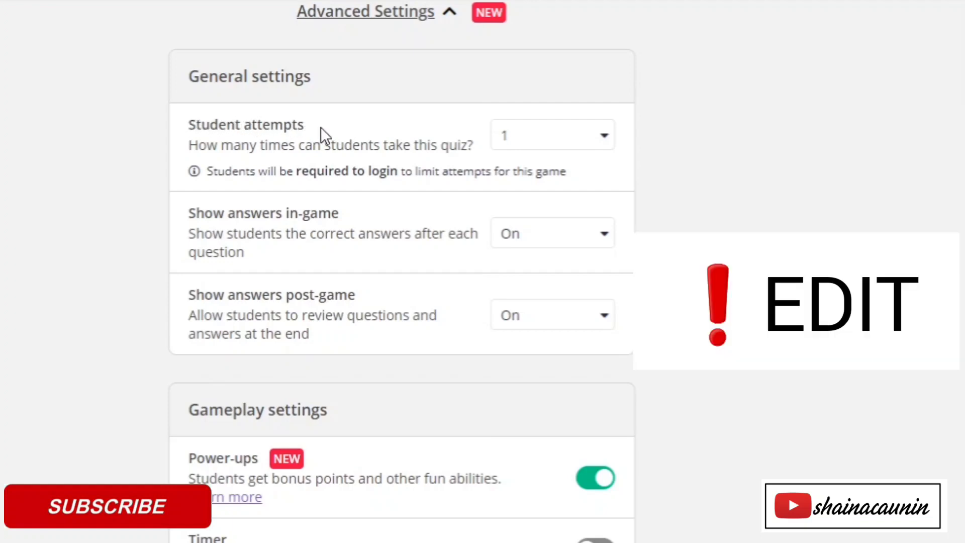
pyautogui.click(543, 141)
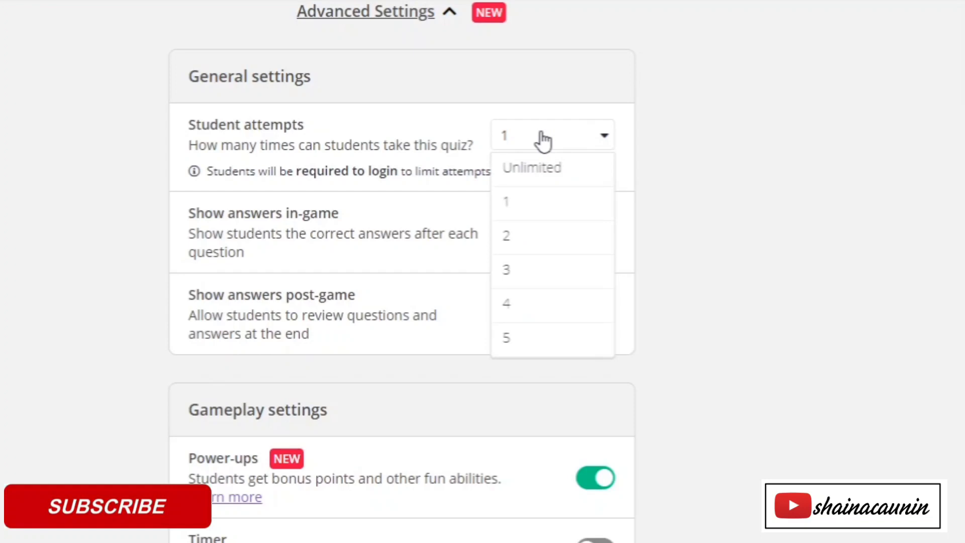
pyautogui.click(543, 142)
pyautogui.scroll(-4, 543, 141)
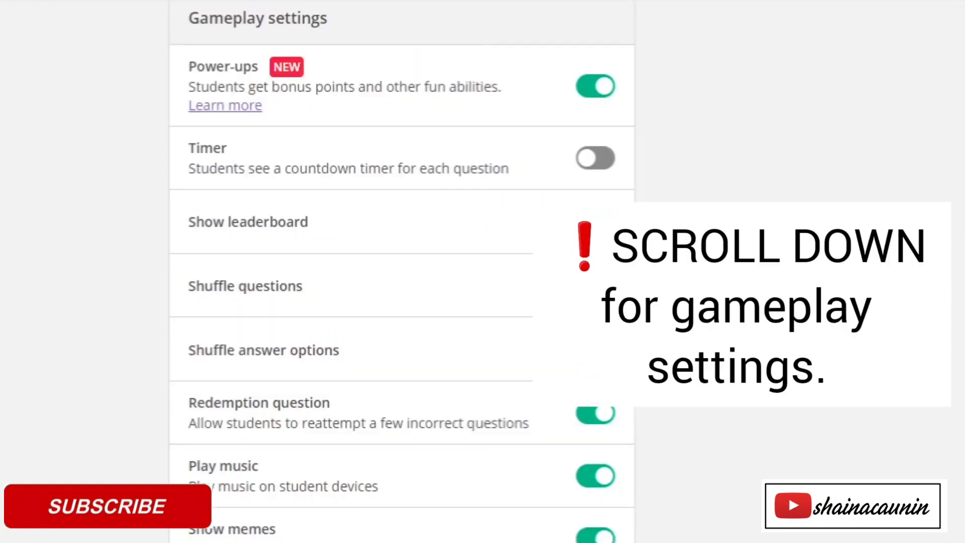
pyautogui.scroll(-6, 402, 272)
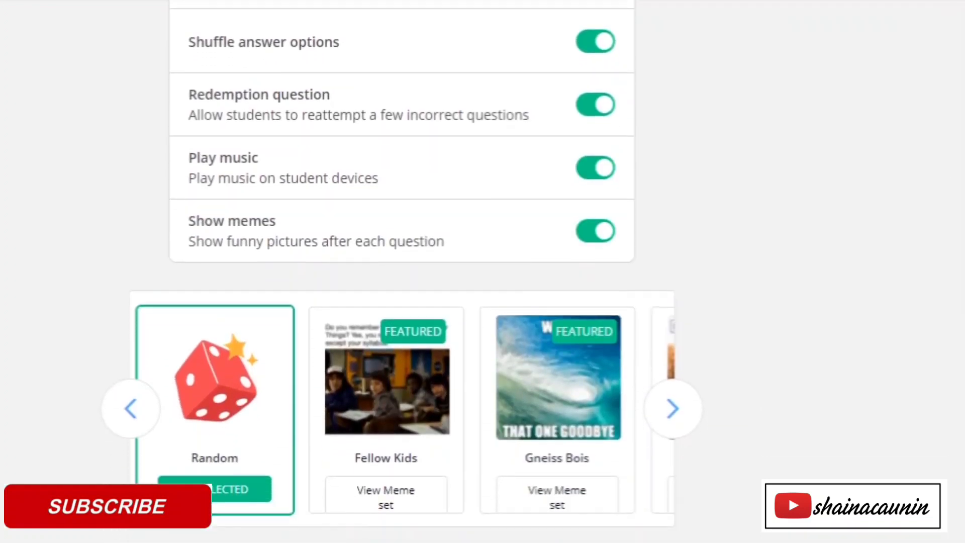
pyautogui.scroll(-1, 402, 272)
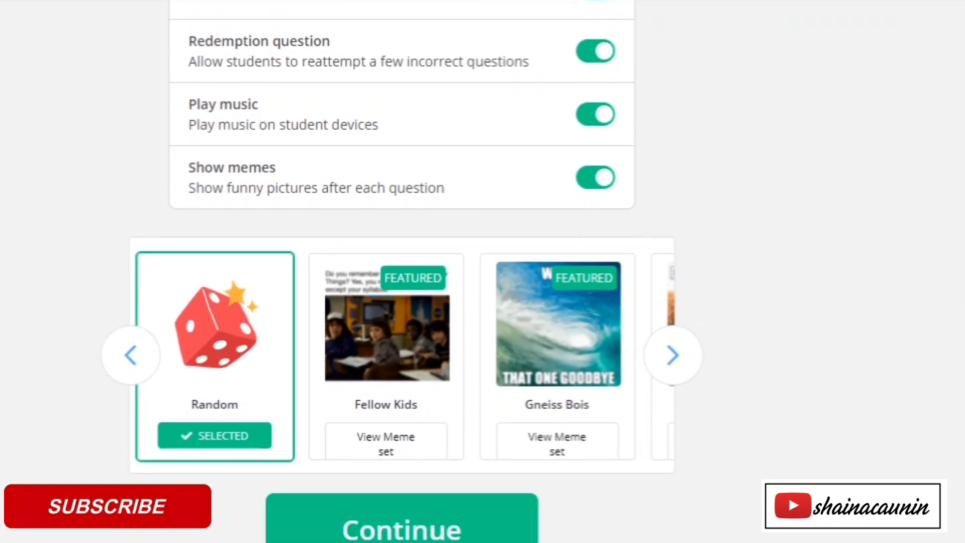
pyautogui.scroll(-3, 402, 271)
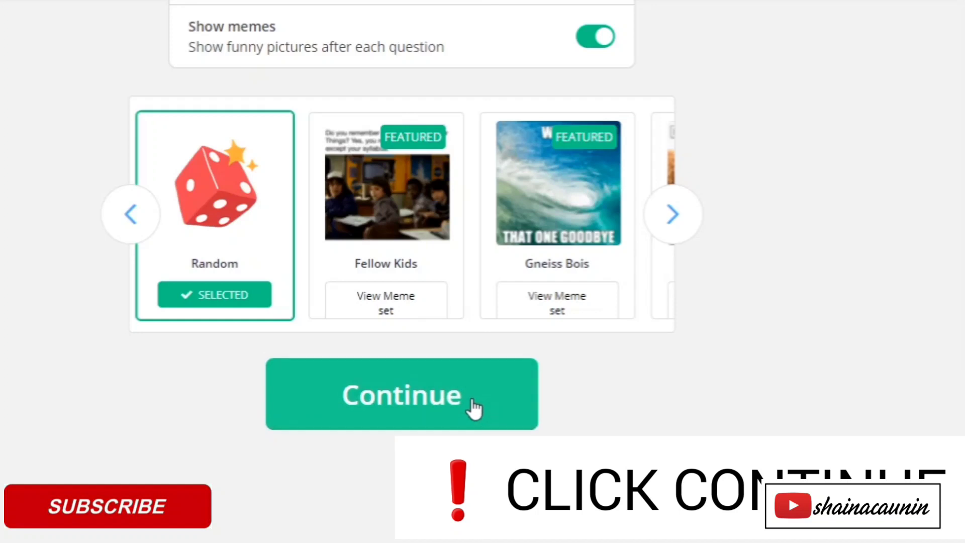
pyautogui.click(472, 408)
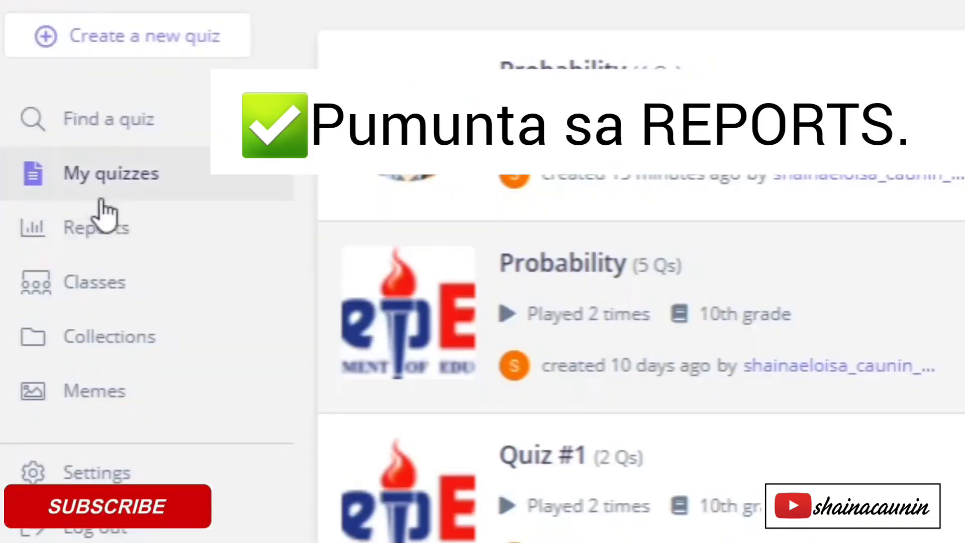
# - Open the report of the running Probability assignment and examine the player's score, accuracy and available result actions
pyautogui.click(101, 233)
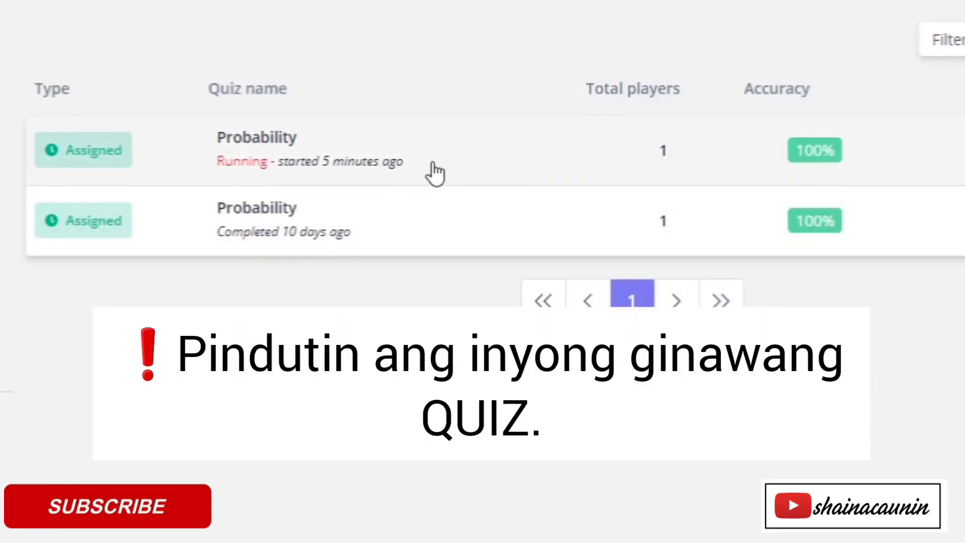
pyautogui.click(434, 174)
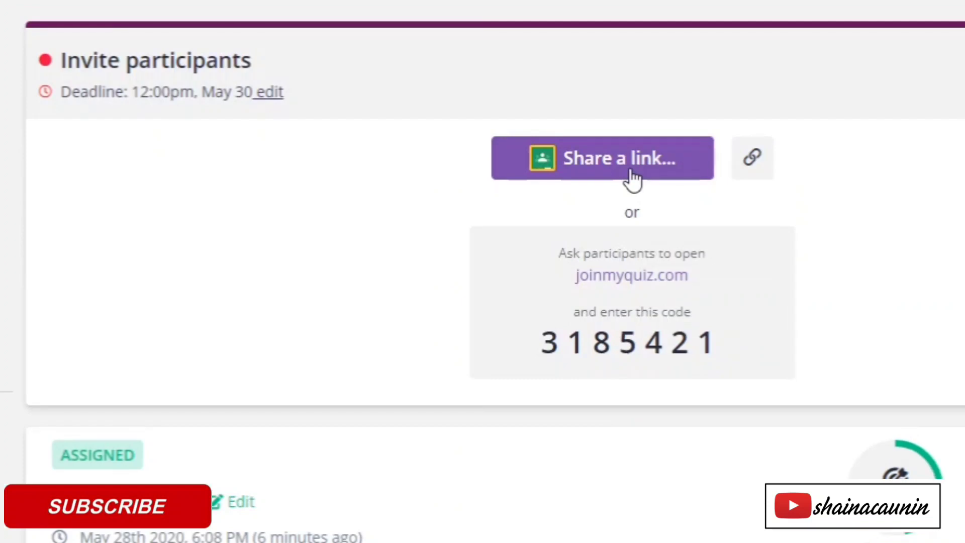
pyautogui.scroll(-2, 495, 276)
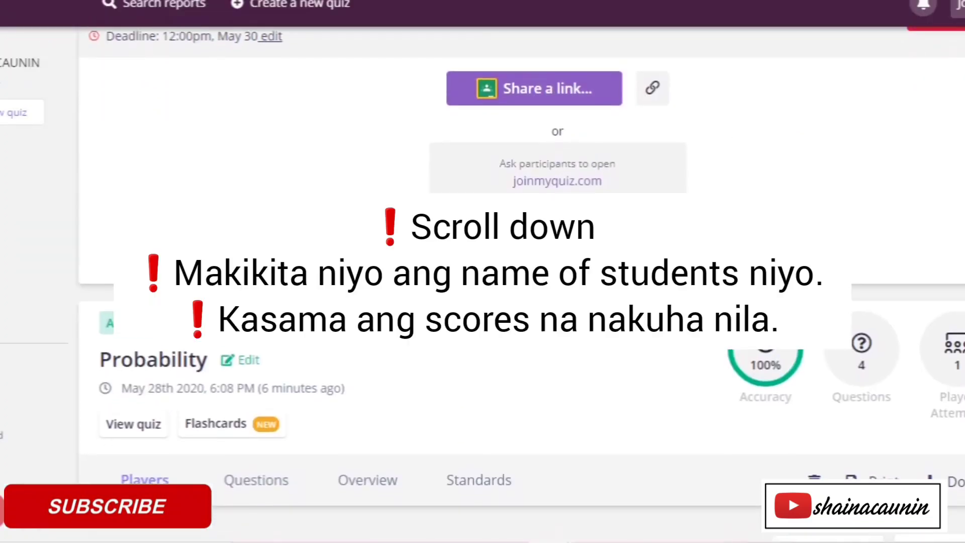
pyautogui.scroll(-3, 522, 282)
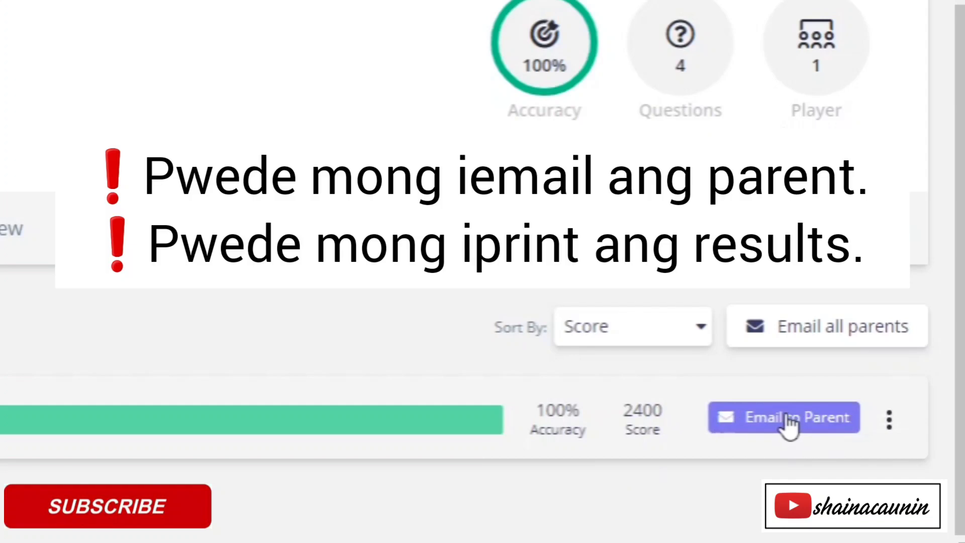
pyautogui.click(889, 423)
pyautogui.click(889, 423)
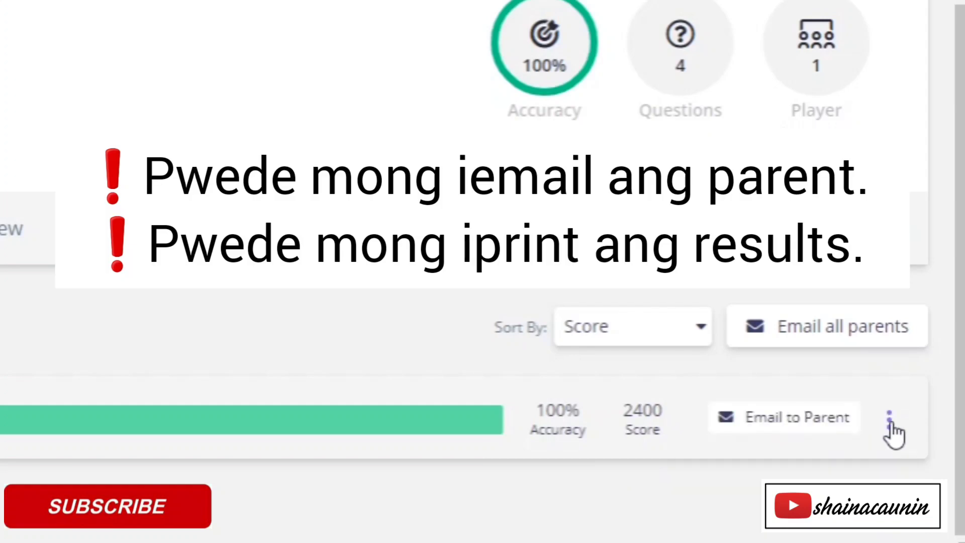
# - Check the sorting options for the players' results and examine the player's answer to each question in the report overview
pyautogui.click(681, 334)
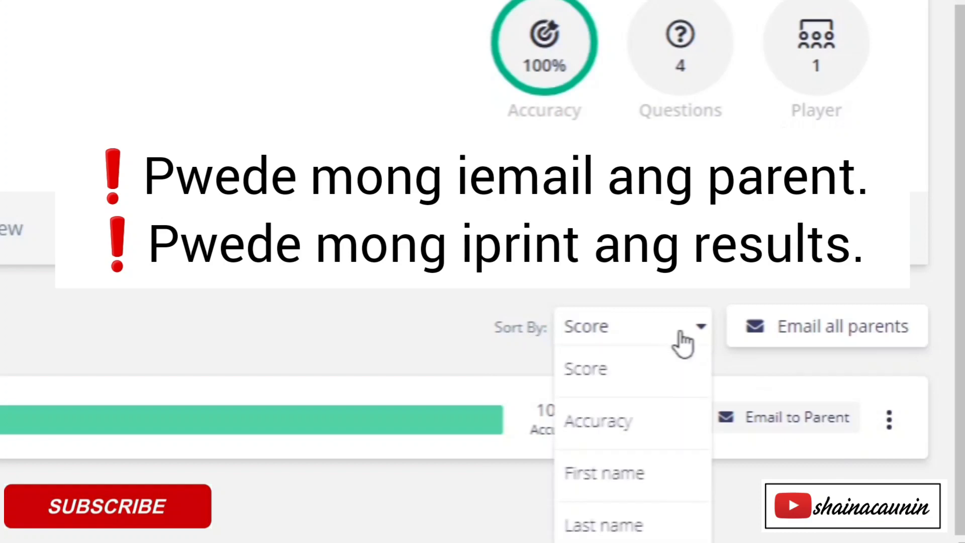
pyautogui.click(678, 340)
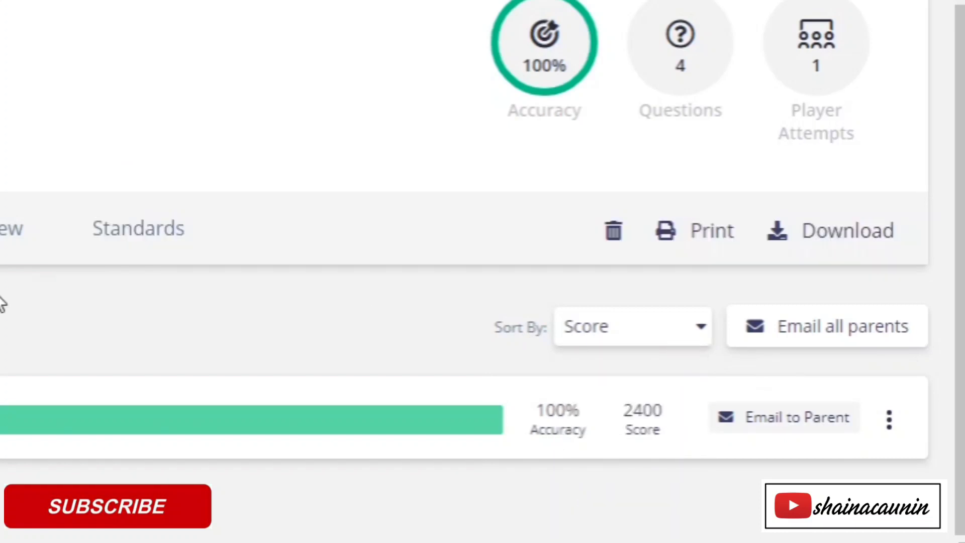
pyautogui.click(6, 233)
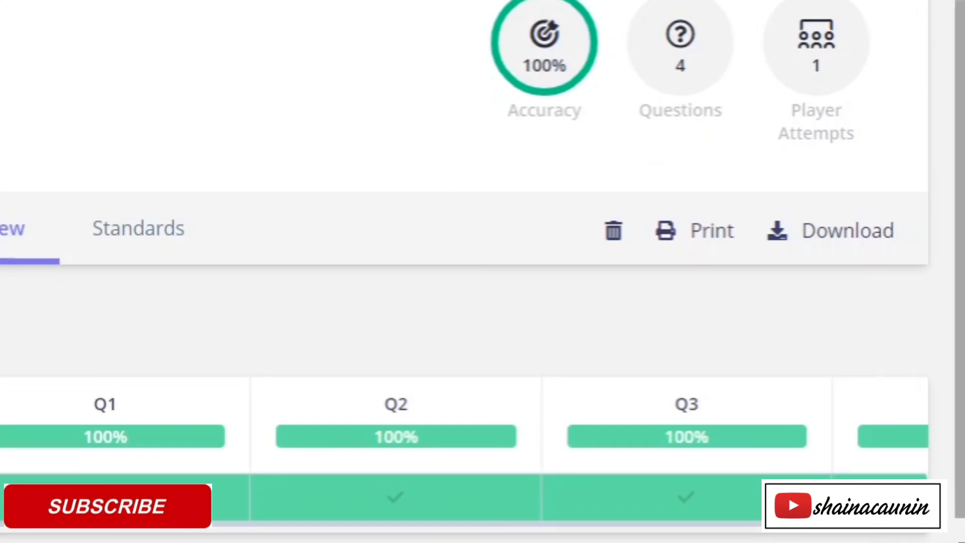
pyautogui.scroll(-1, 482, 271)
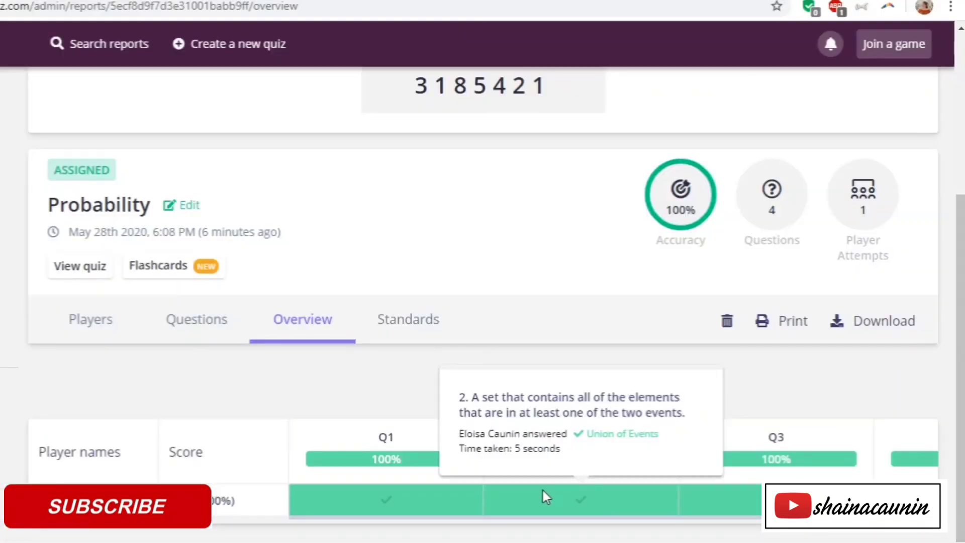
pyautogui.moveTo(139, 472)
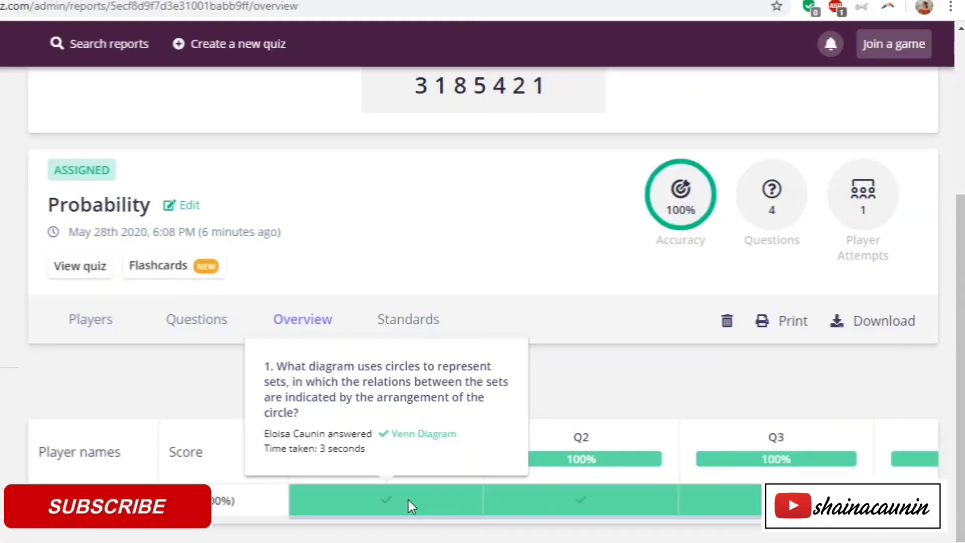
# - Review the report's per-question results and its standards section, and return to the players' results
pyautogui.click(201, 333)
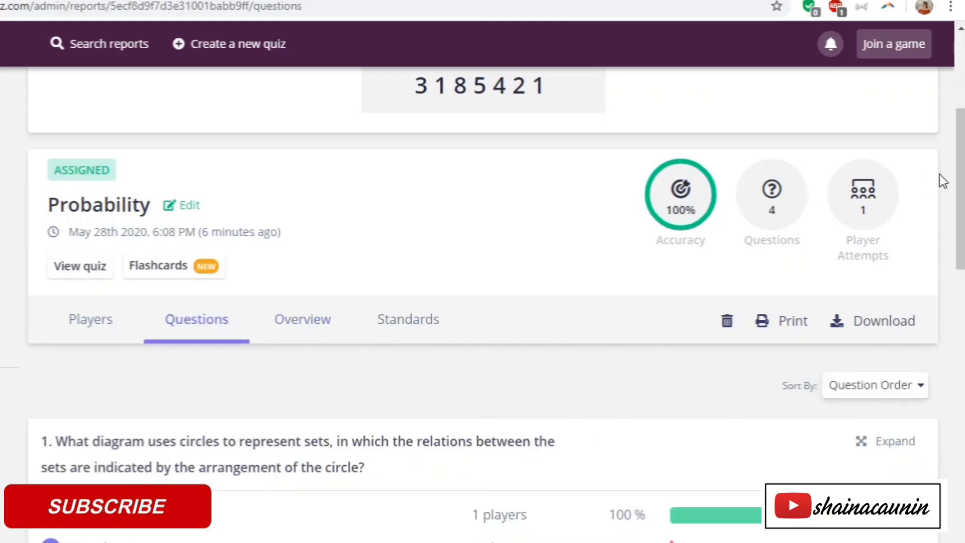
pyautogui.moveTo(960, 176)
pyautogui.mouseDown()
pyautogui.moveTo(961, 427)
pyautogui.moveTo(960, 117)
pyautogui.moveTo(962, 164)
pyautogui.mouseUp()
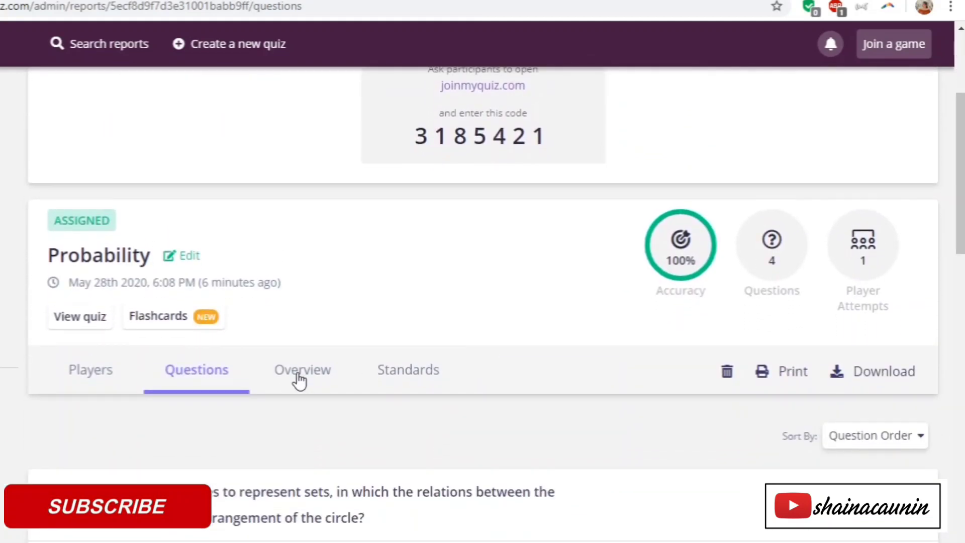
pyautogui.click(394, 384)
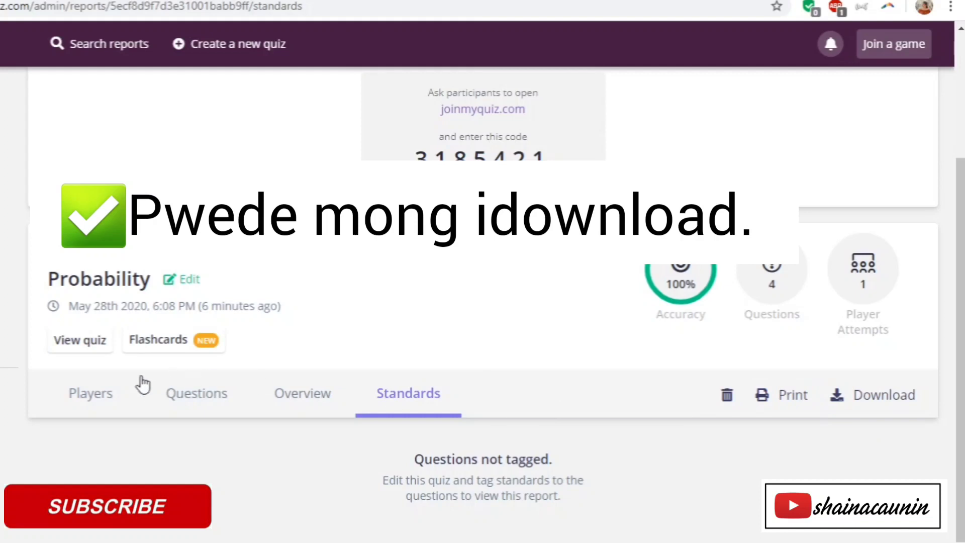
pyautogui.click(101, 397)
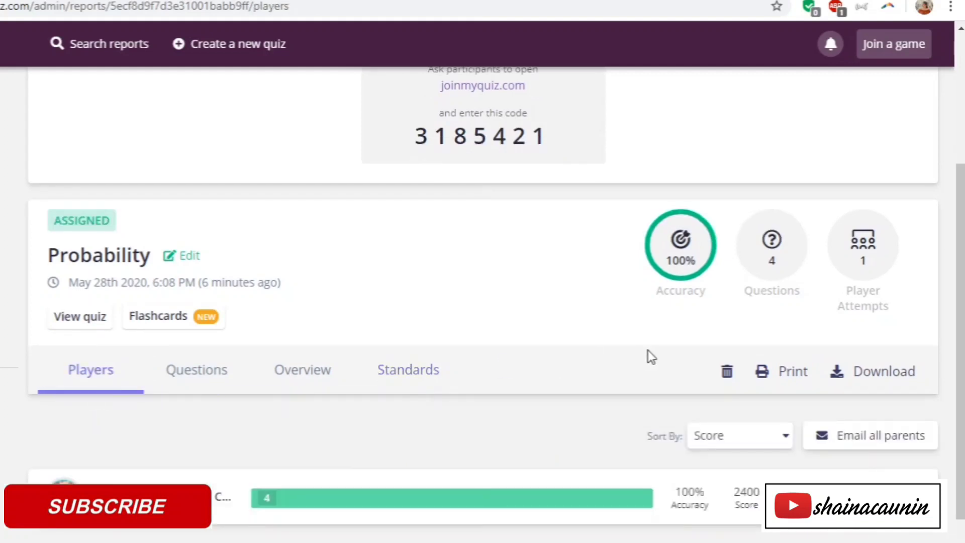
# - Download the Probability report as a spreadsheet and examine its question results and Player Level sheets in Excel
pyautogui.click(857, 383)
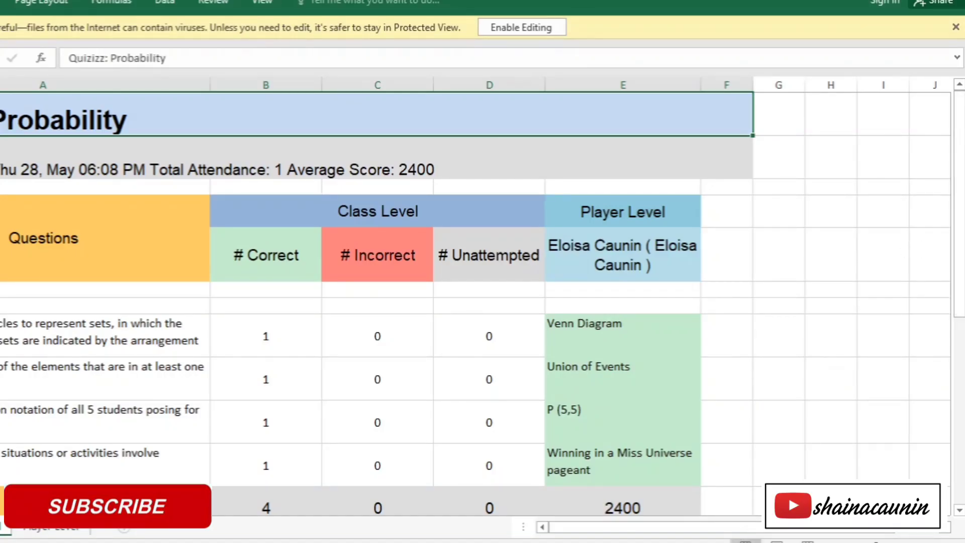
pyautogui.moveTo(959, 243); pyautogui.dragTo(963, 217)
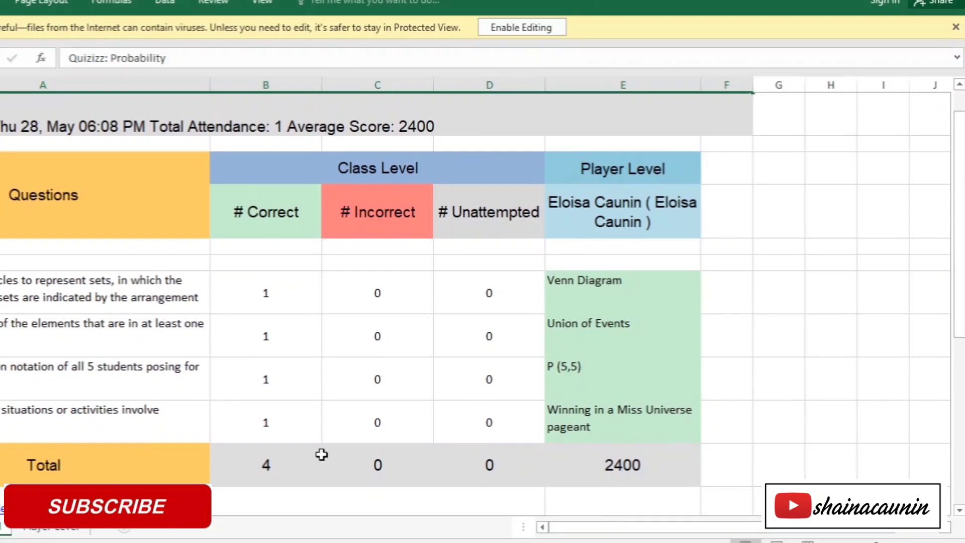
pyautogui.click(54, 530)
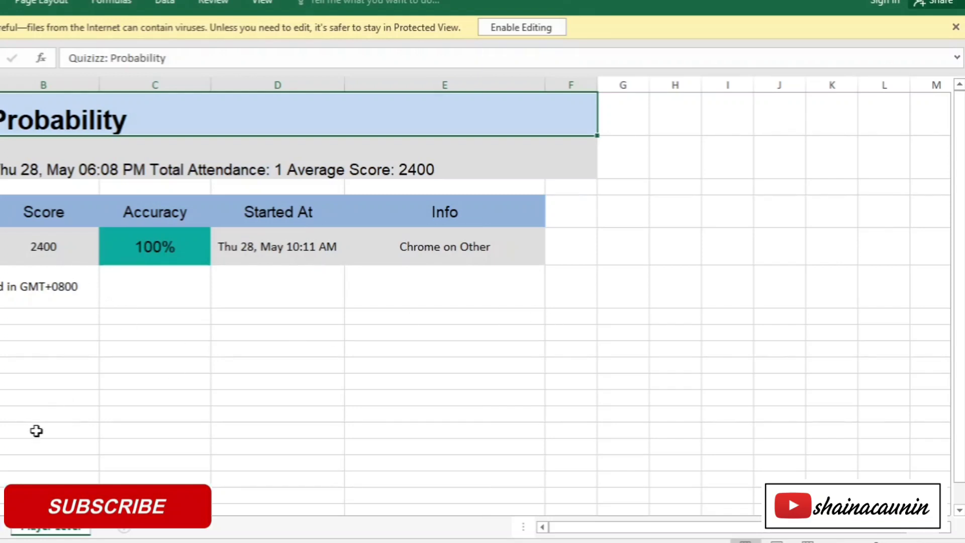
pyautogui.click(4, 528)
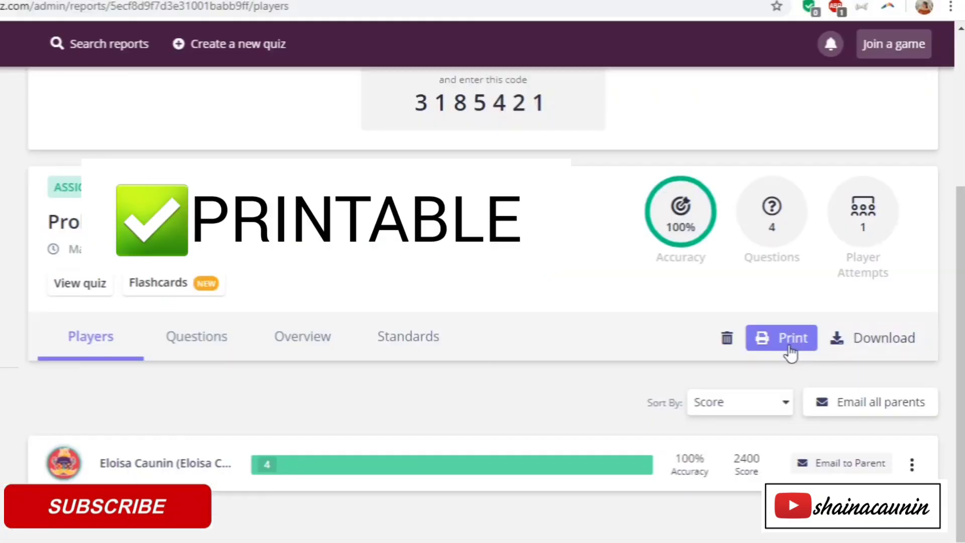
# - Preview the printable Players summary of the Probability report, cancel printing and return to the report
pyautogui.click(790, 352)
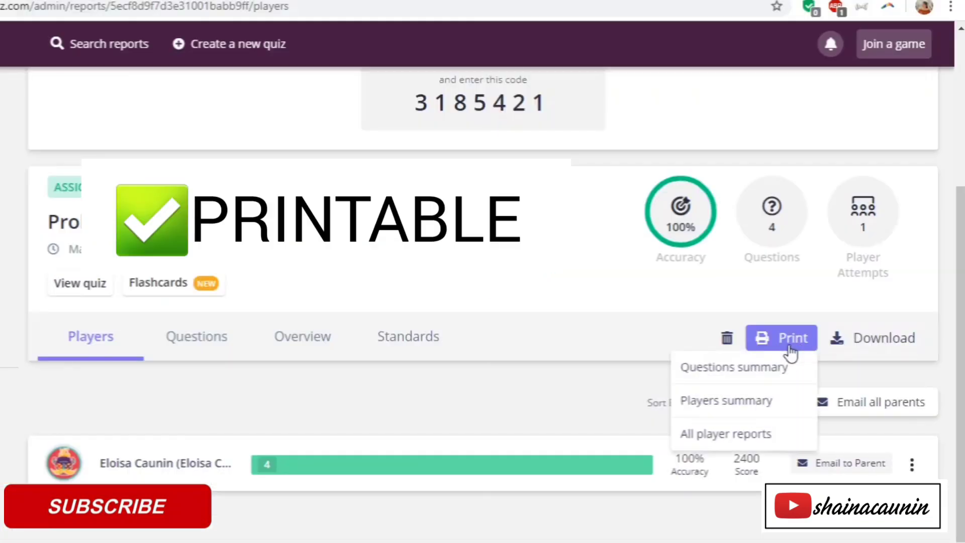
pyautogui.click(743, 402)
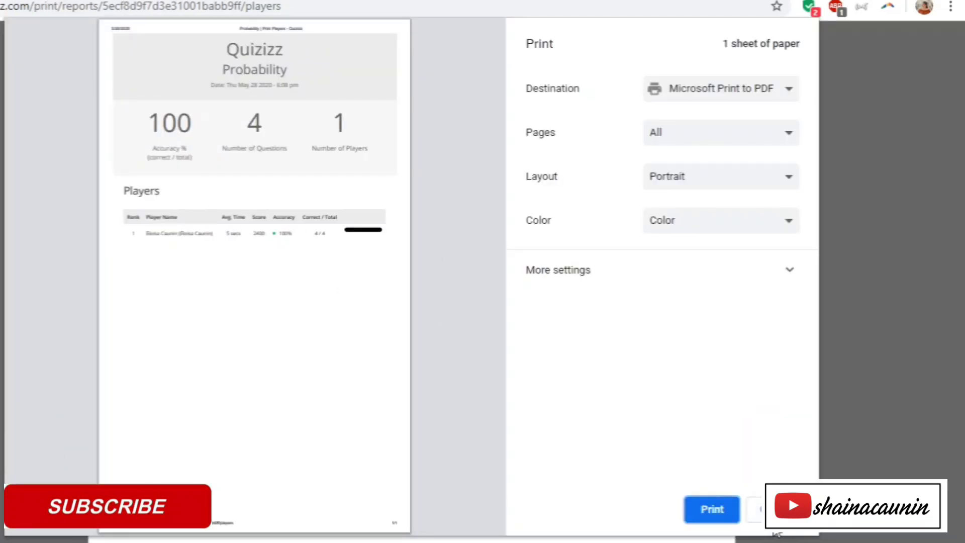
pyautogui.click(776, 510)
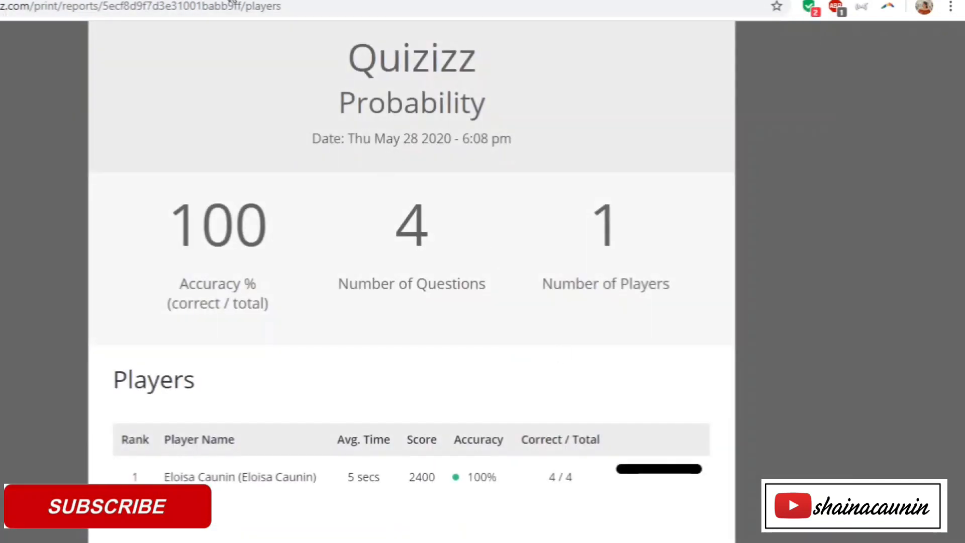
pyautogui.click(246, 0)
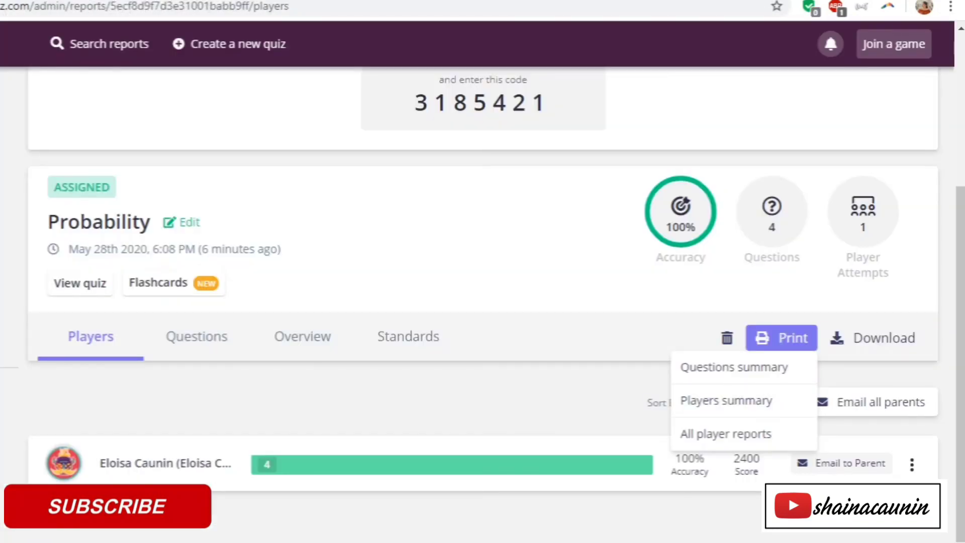